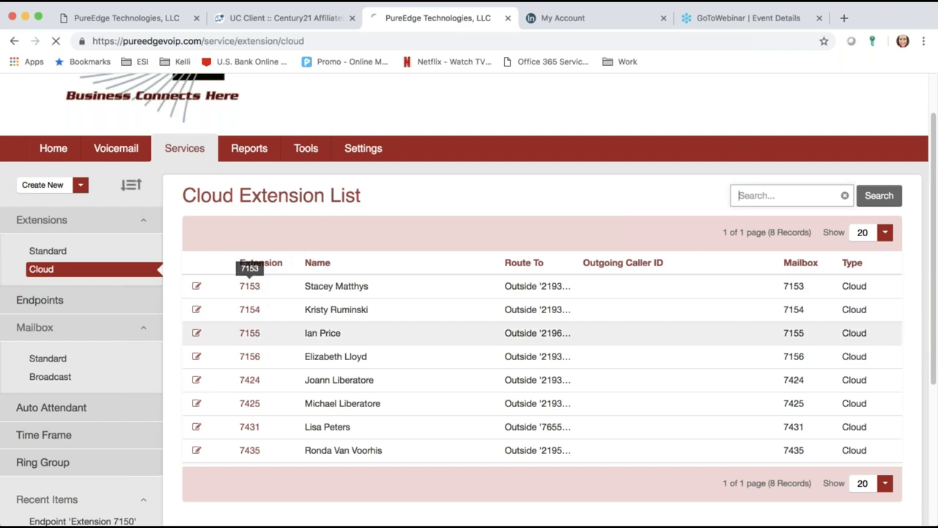
Step: Open the detail page of cloud extension 7153 from the Cloud Extension List
left_click(322, 331)
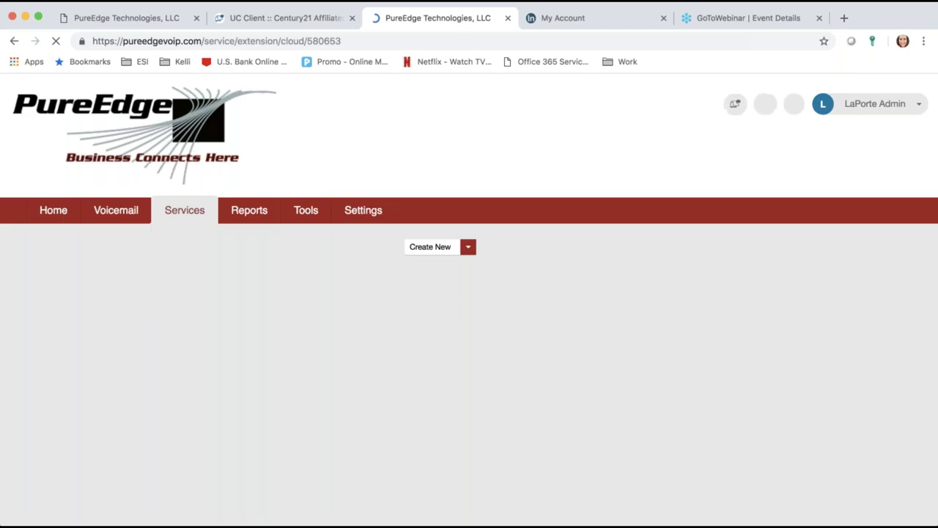
Step: Replace extension 7153's Name field with another person's full name
scroll(649, 455, "down", 1)
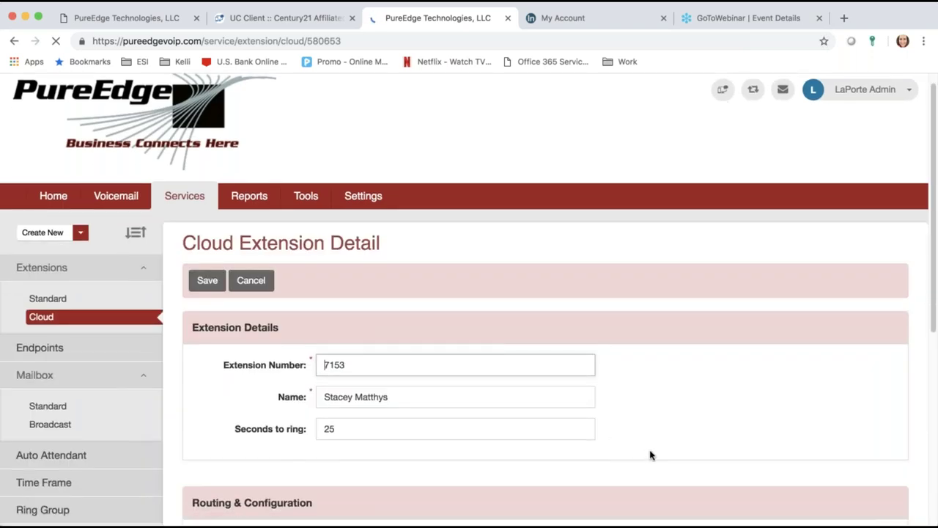
scroll(649, 455, "down", 3)
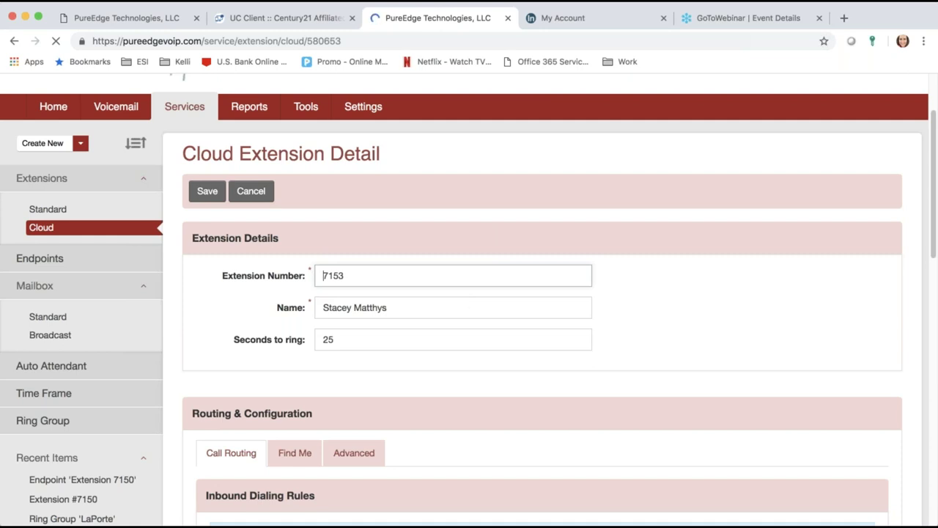
key("Tab")
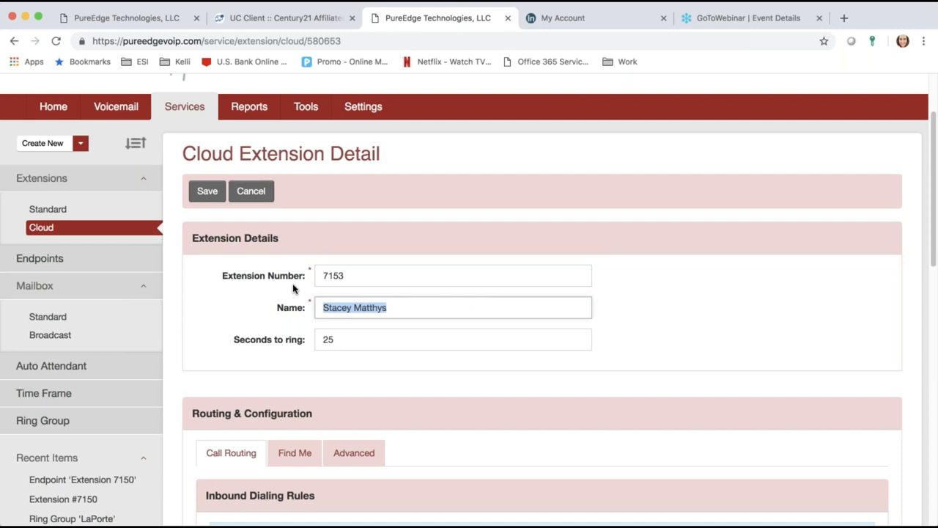
left_click(667, 324)
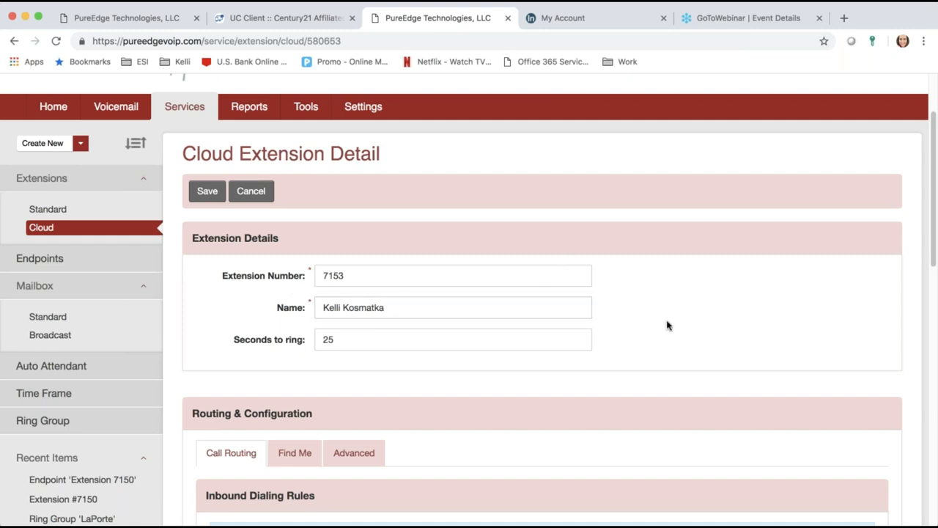
scroll(667, 325, "down", 5)
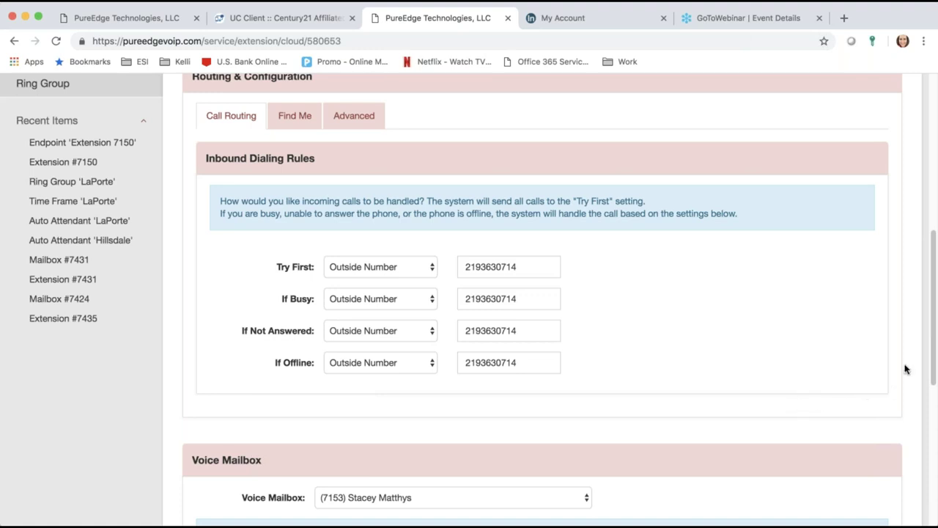
left_click_drag(933, 365, 915, 279)
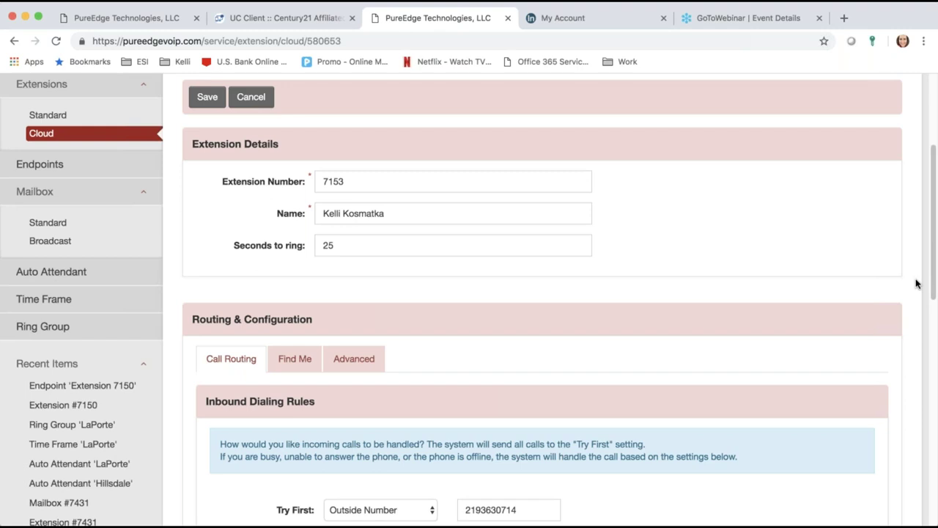
left_click_drag(933, 281, 915, 379)
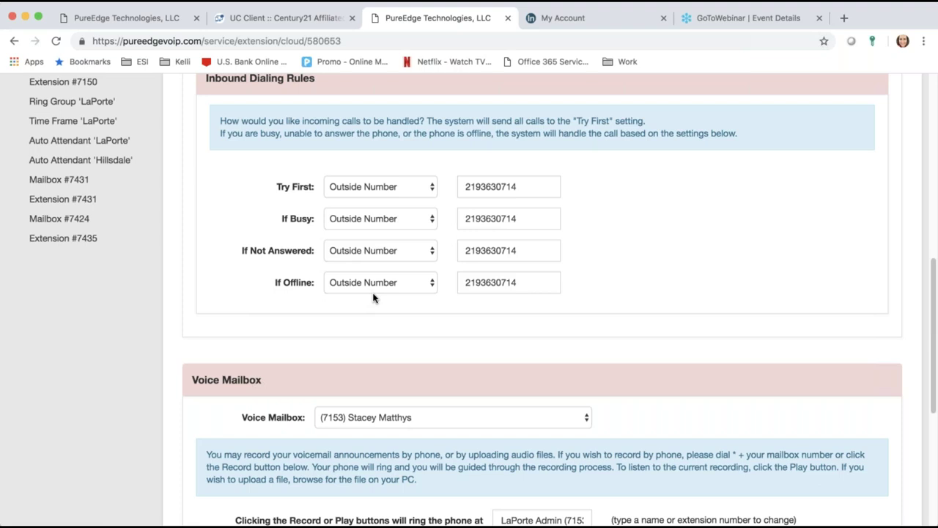
Step: Cancel the unsaved name change and return to the Cloud Extension List
scroll(373, 297, "down", 1)
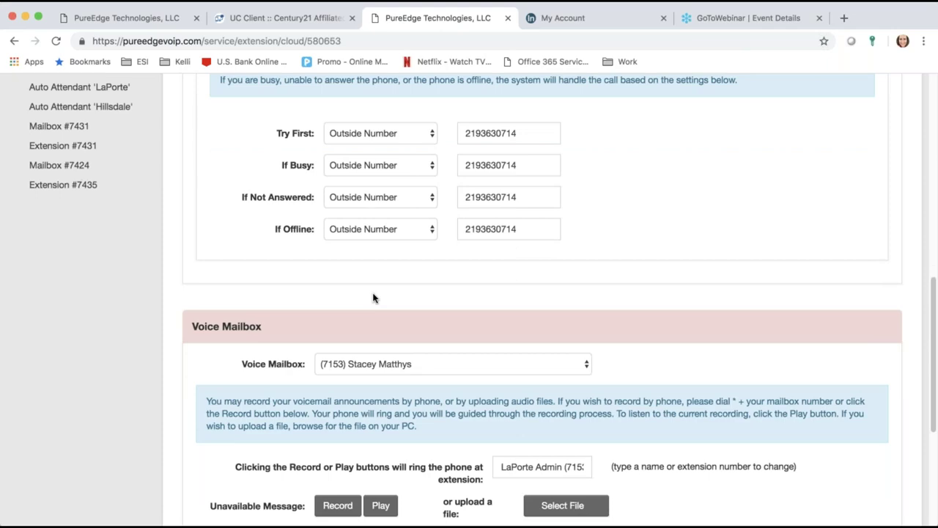
scroll(373, 298, "up", 10)
scroll(373, 298, "down", 15)
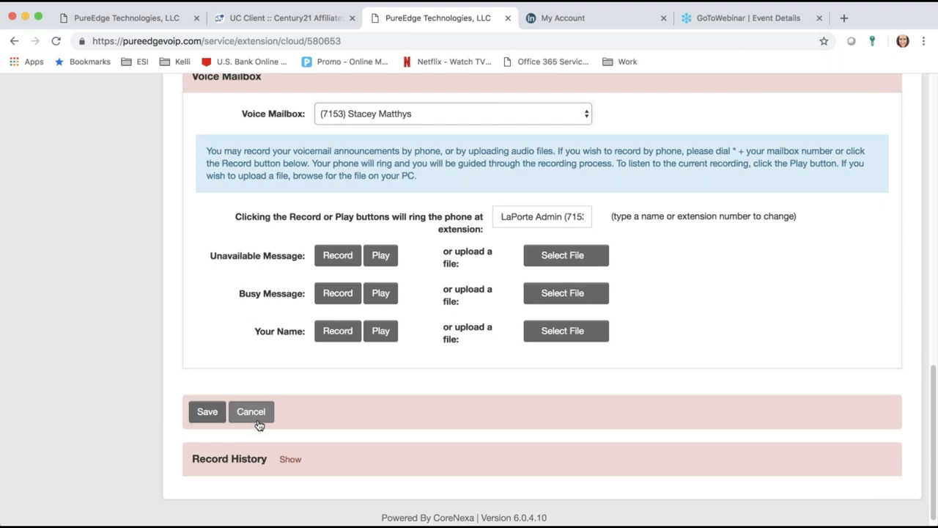
left_click(258, 422)
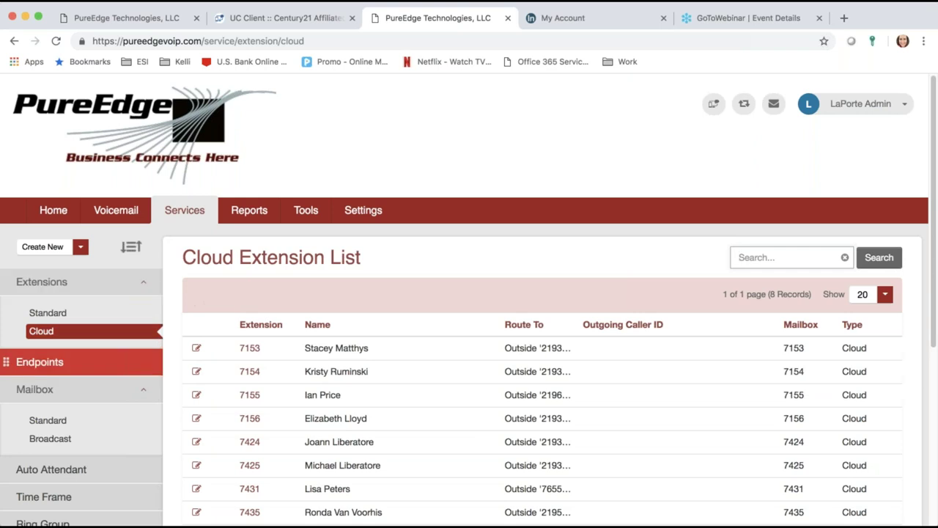
Step: Clear the 7431 filter to list all nine standard mailboxes and open mailbox 7153
left_click(65, 423)
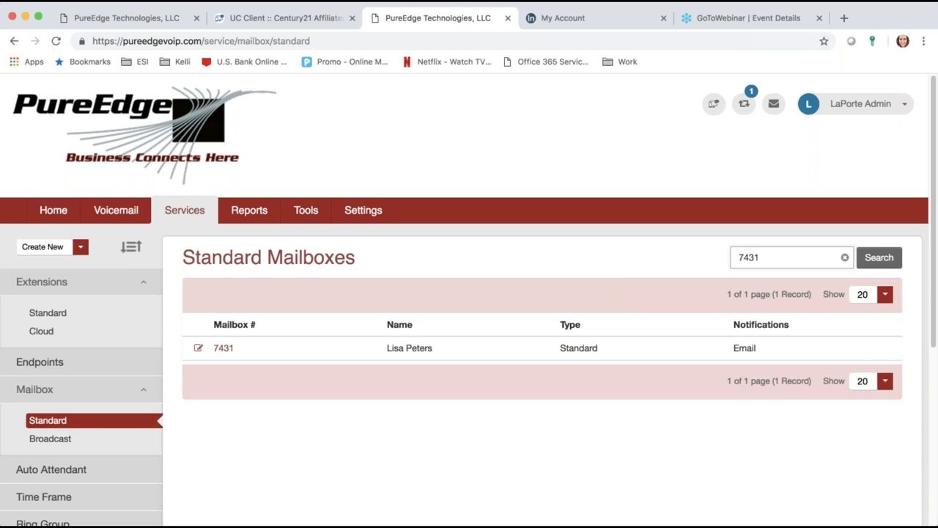
left_click(844, 257)
left_click(880, 261)
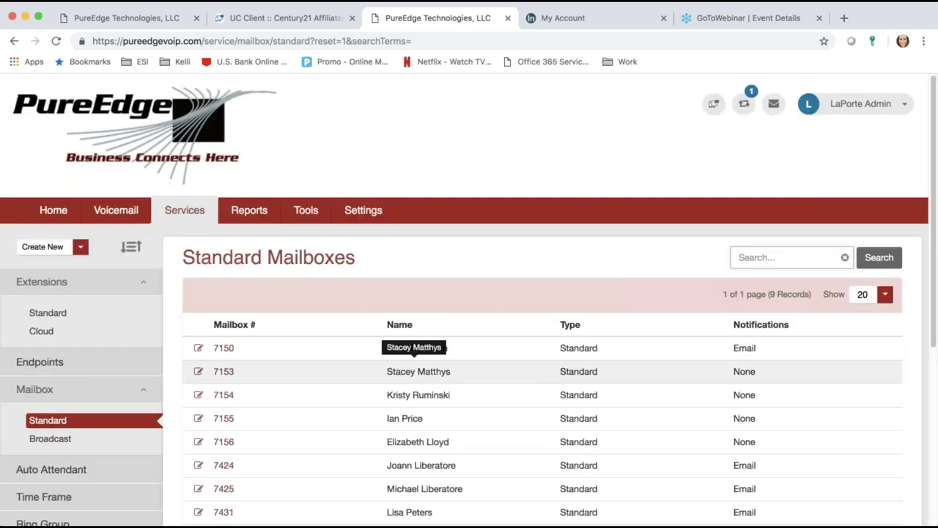
left_click(225, 373)
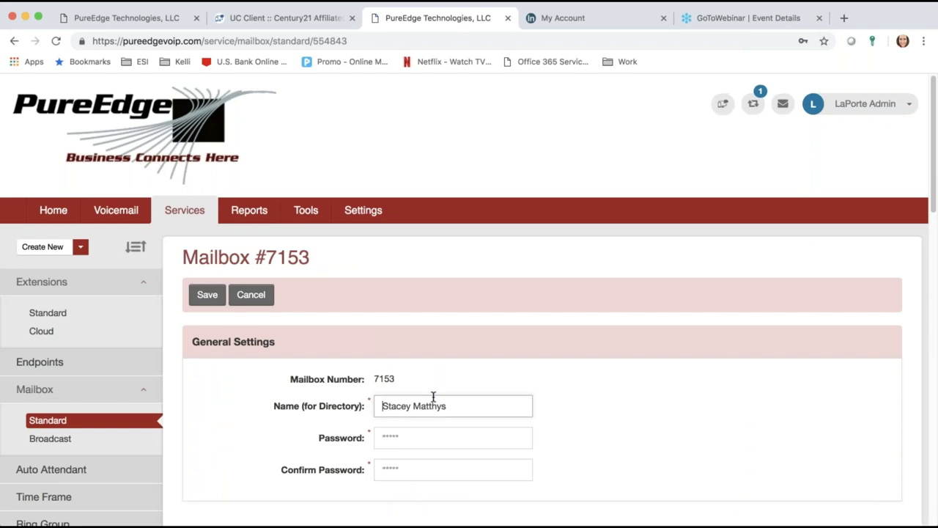
Step: Scroll through mailbox 7153's General Settings, Recordings & Greeting and Notifications sections
scroll(433, 397, "down", 5)
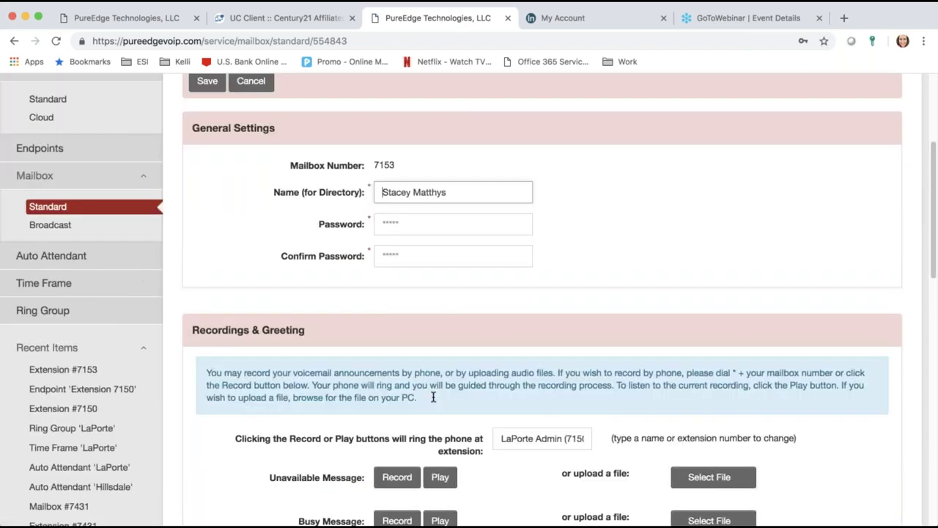
scroll(433, 396, "down", 4)
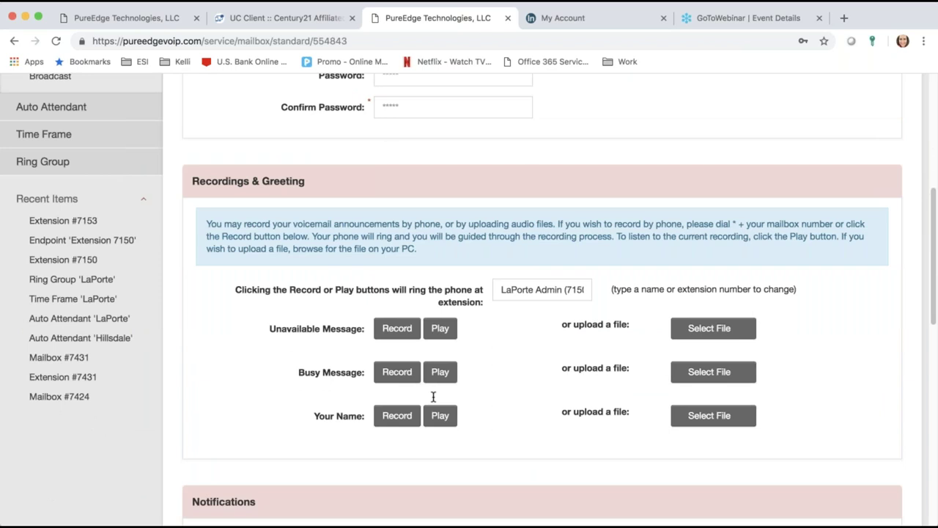
scroll(433, 397, "down", 5)
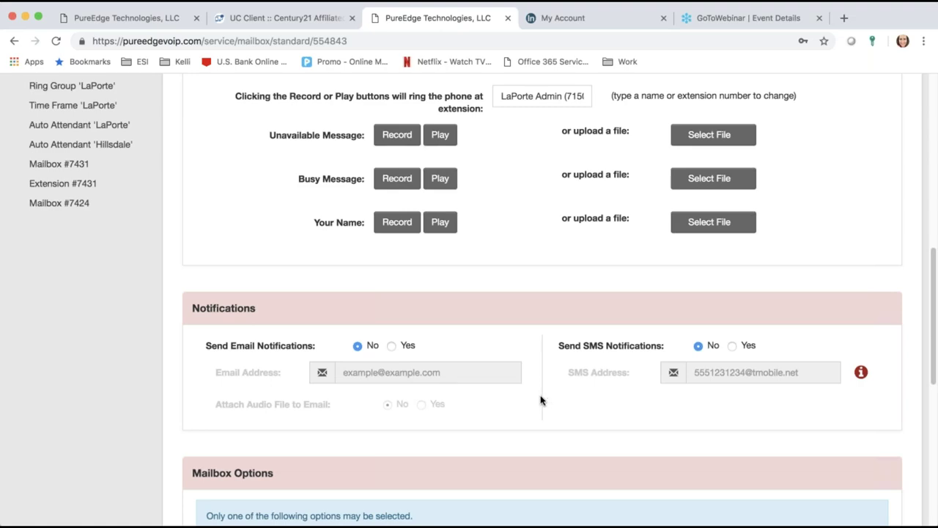
scroll(540, 400, "up", 7)
scroll(540, 400, "down", 6)
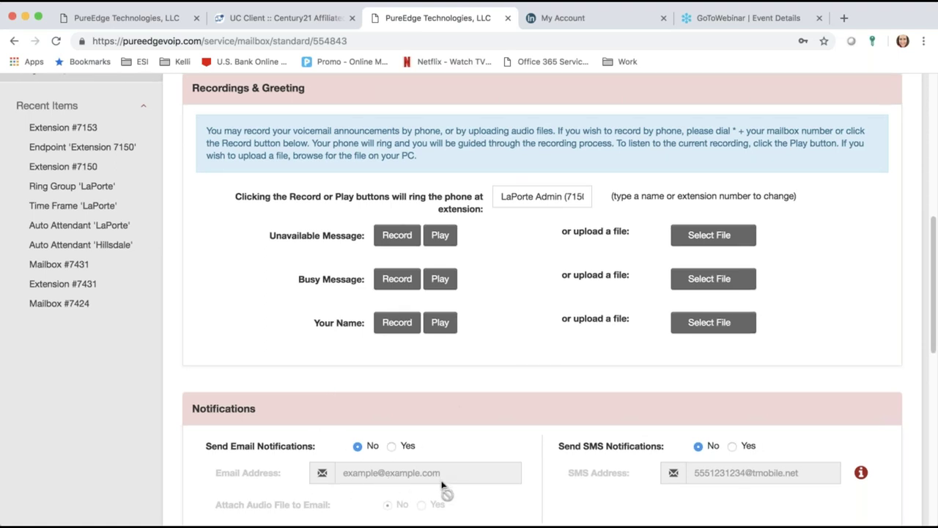
scroll(444, 488, "down", 5)
scroll(411, 293, "up", 1)
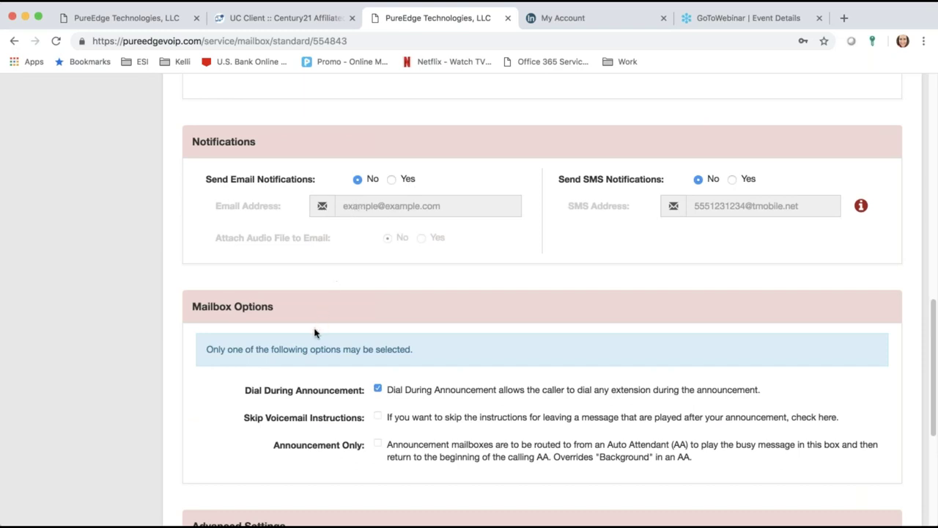
scroll(315, 333, "down", 5)
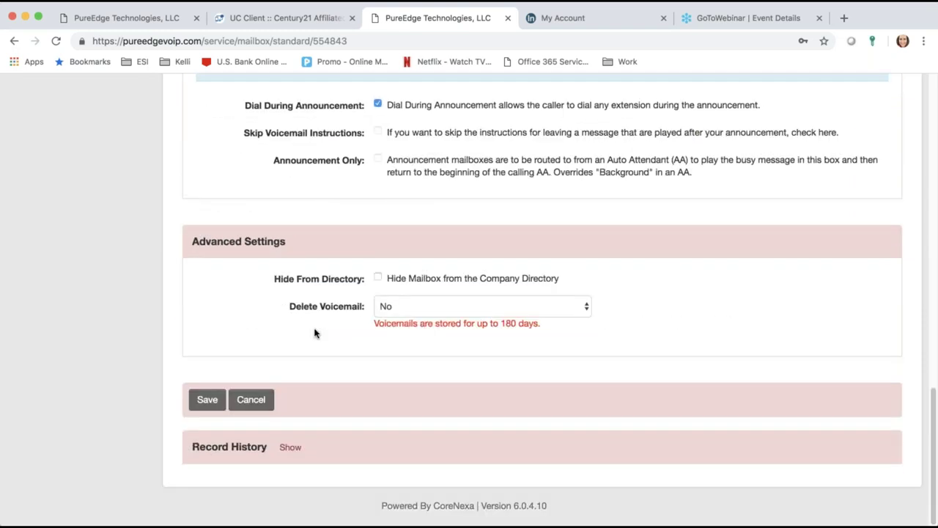
scroll(315, 331, "up", 2)
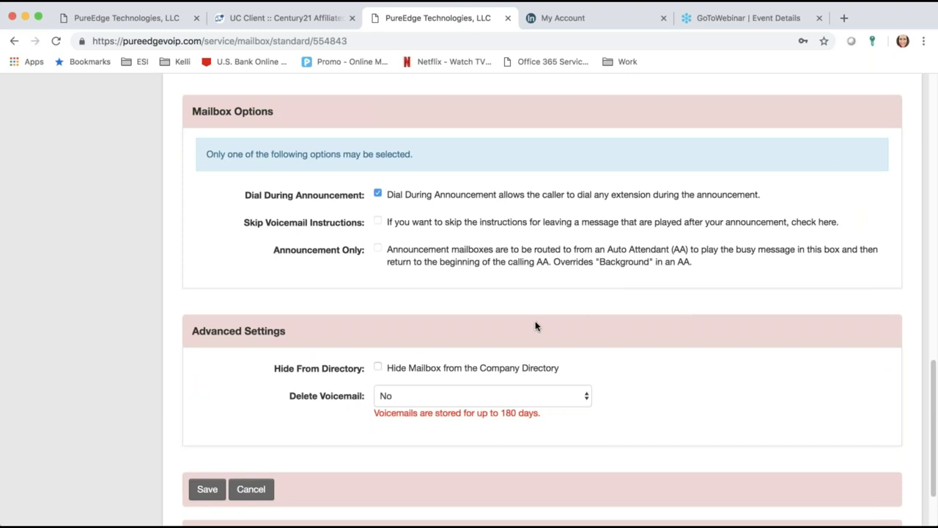
scroll(322, 425, "up", 5)
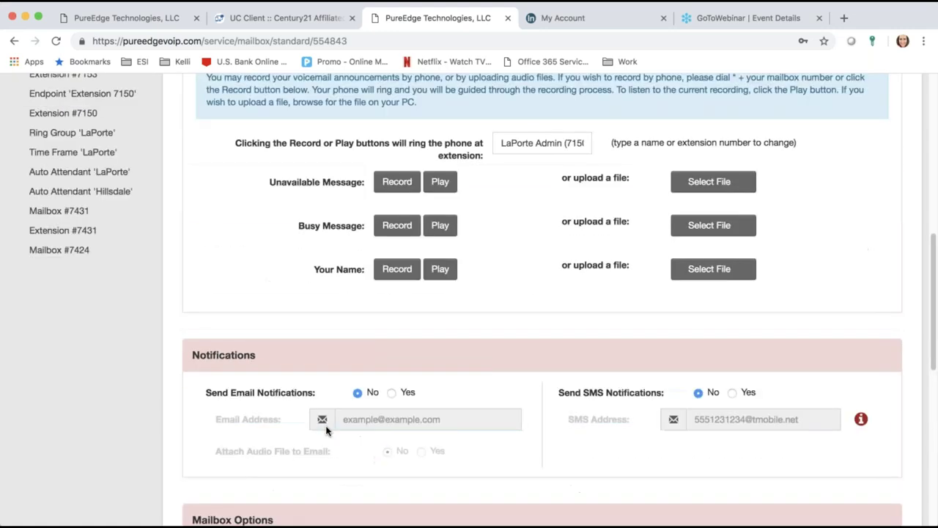
scroll(302, 412, "up", 10)
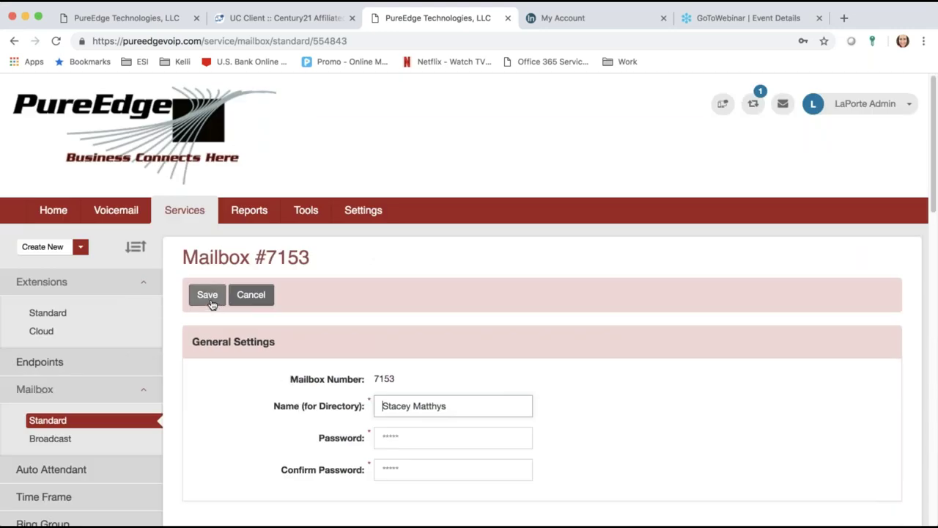
scroll(229, 363, "down", 10)
scroll(229, 363, "up", 3)
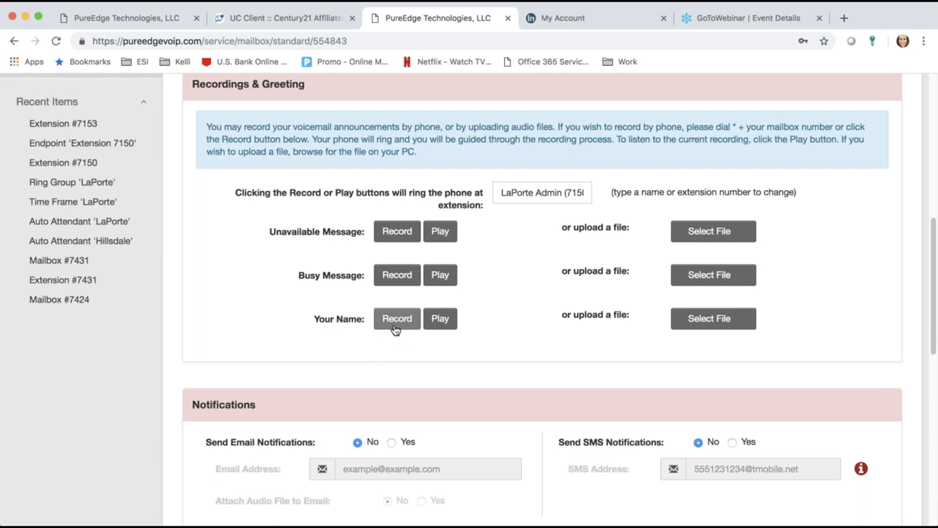
scroll(394, 330, "down", 2)
scroll(329, 344, "up", 15)
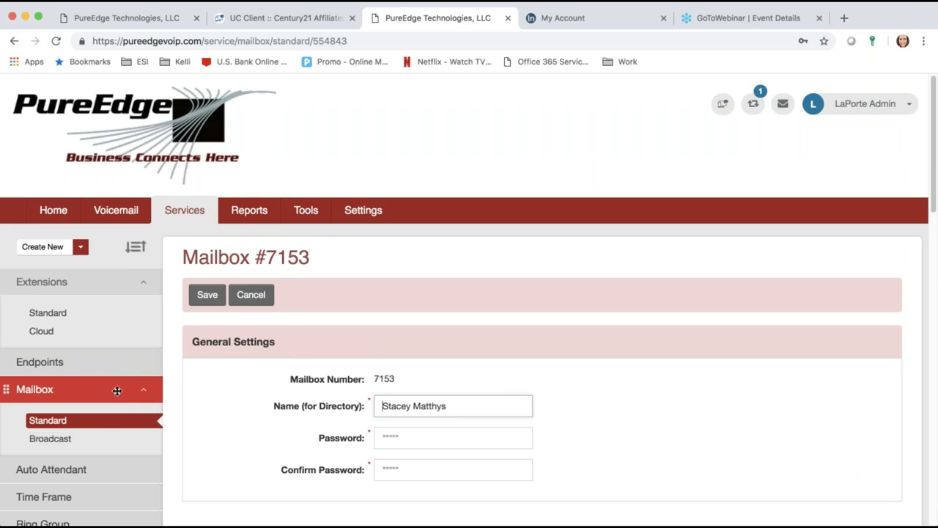
scroll(141, 409, "down", 15)
scroll(142, 409, "up", 15)
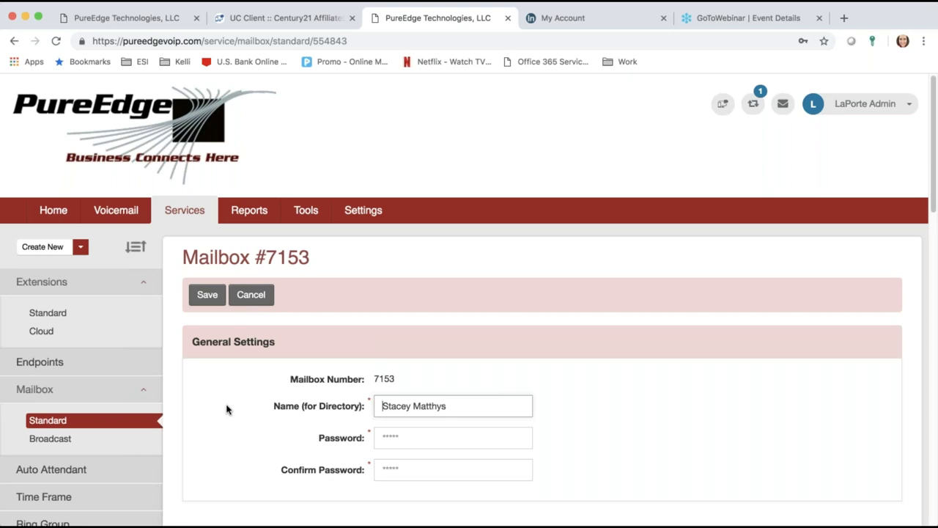
scroll(422, 413, "down", 1)
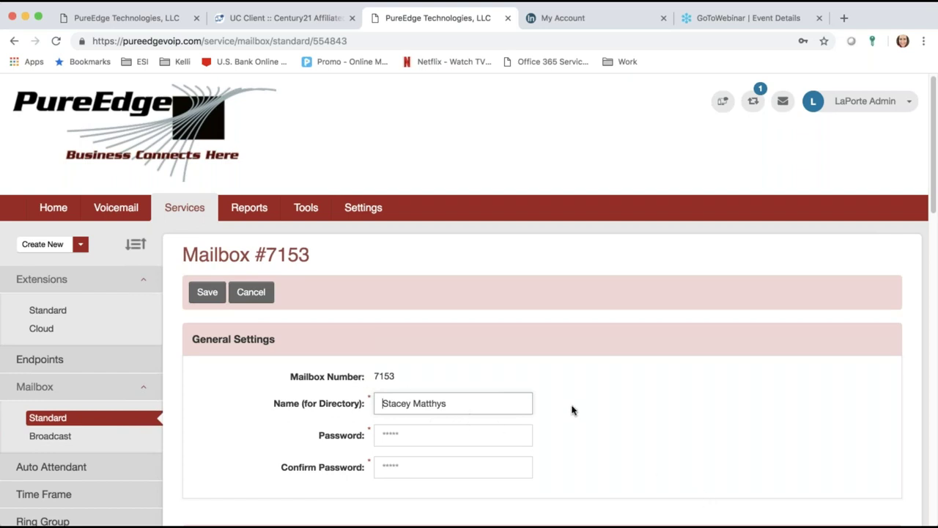
scroll(600, 427, "up", 1)
scroll(601, 427, "down", 5)
scroll(601, 427, "up", 1)
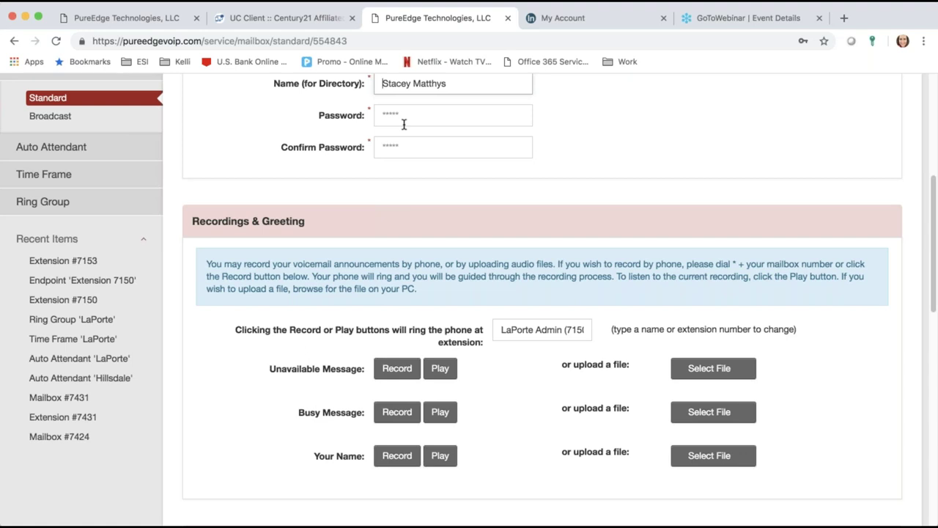
scroll(403, 124, "up", 1)
scroll(403, 124, "up", 1)
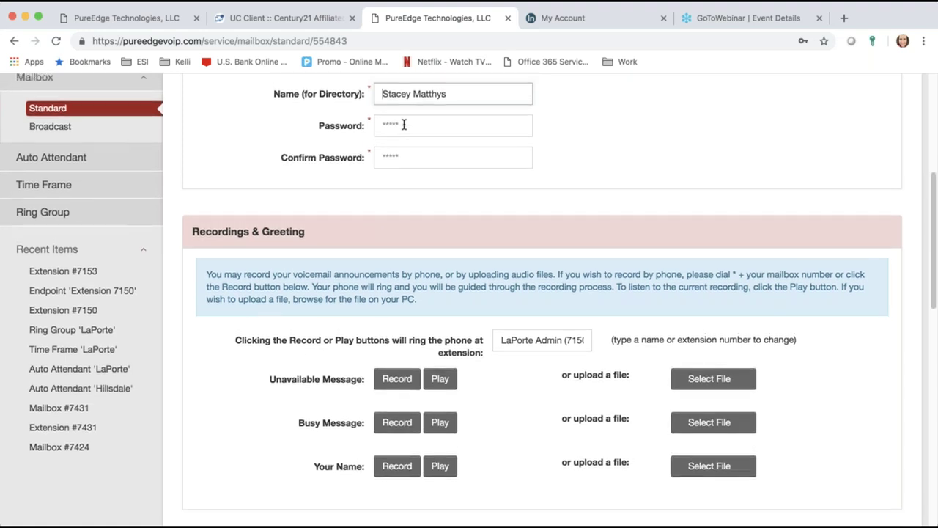
scroll(584, 160, "up", 2)
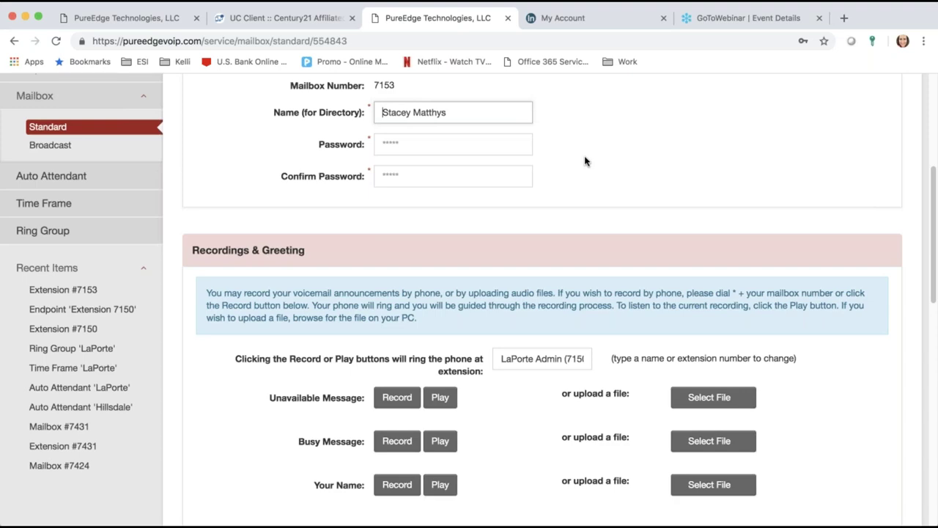
scroll(584, 161, "down", 5)
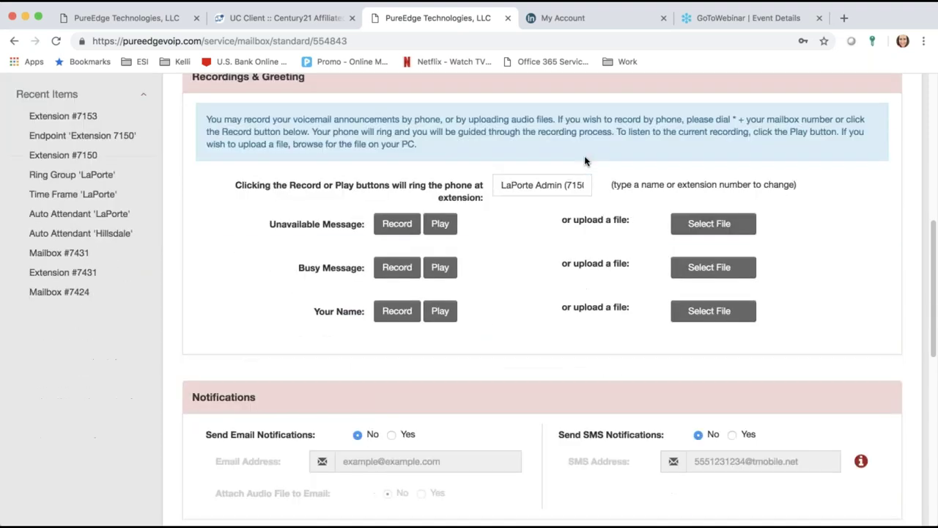
scroll(584, 161, "down", 2)
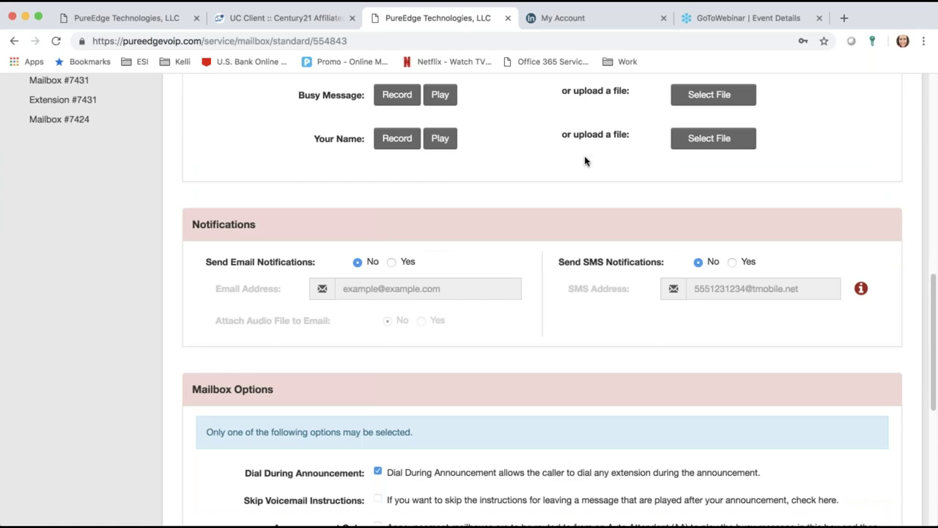
scroll(584, 161, "up", 10)
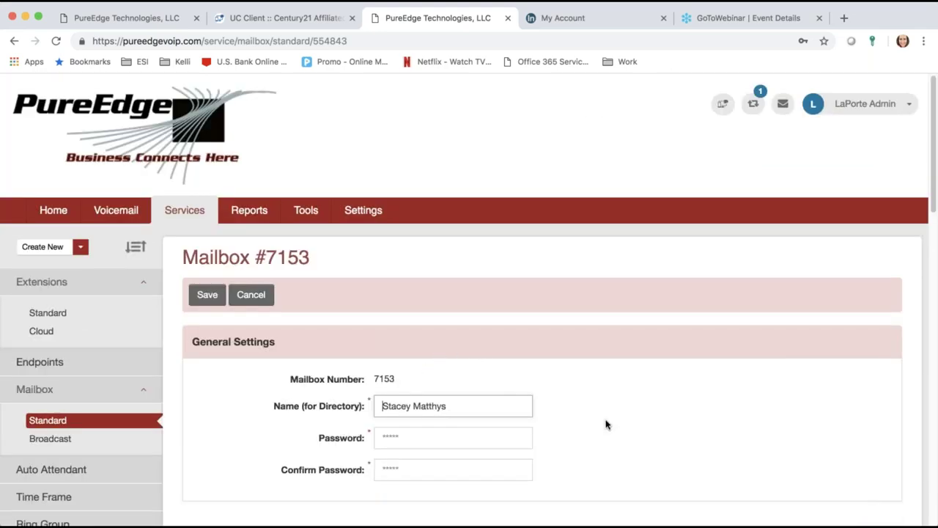
scroll(606, 424, "down", 7)
scroll(605, 424, "down", 10)
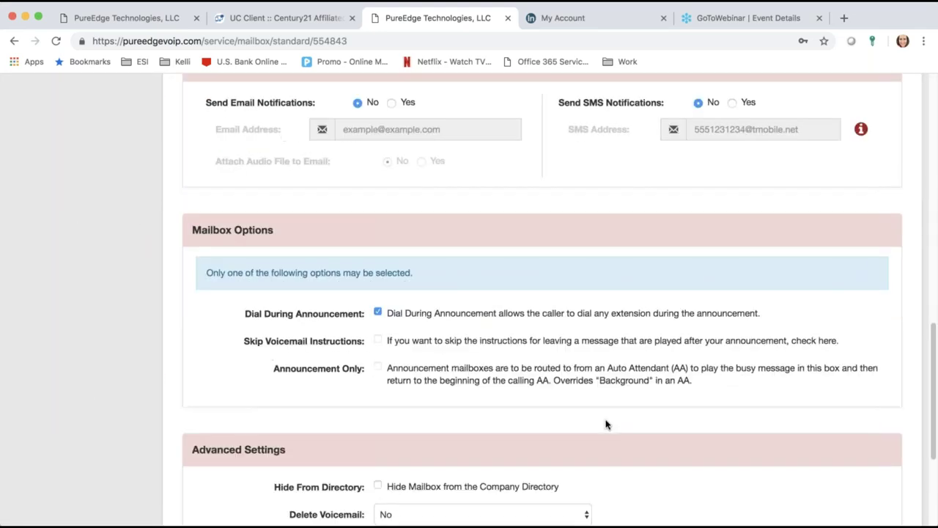
scroll(605, 423, "up", 10)
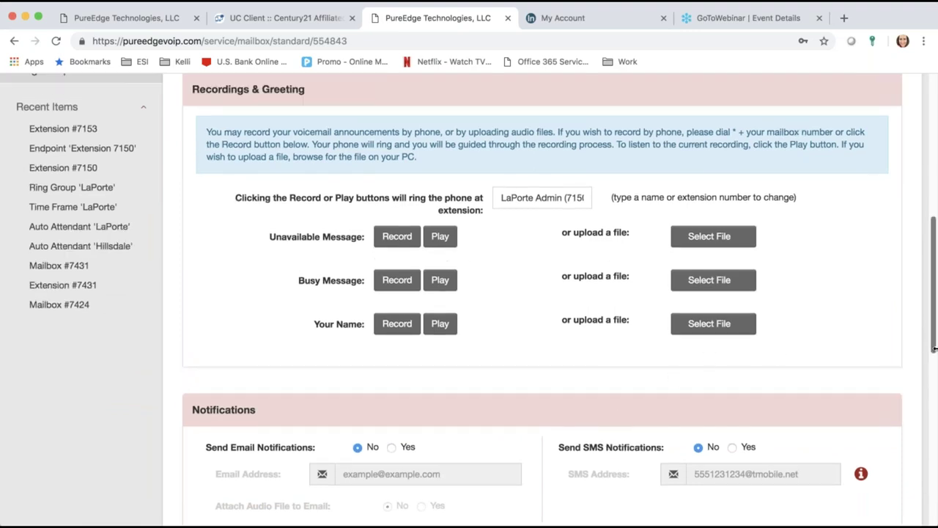
left_click_drag(933, 292, 863, 182)
Step: Go to the Cloud Extension List and select extension 7153
left_click(40, 162)
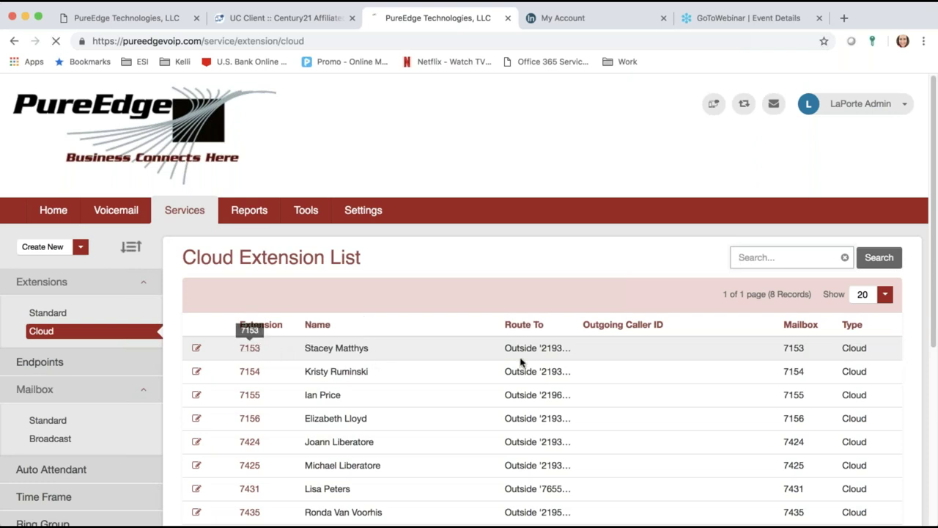
left_click(256, 351)
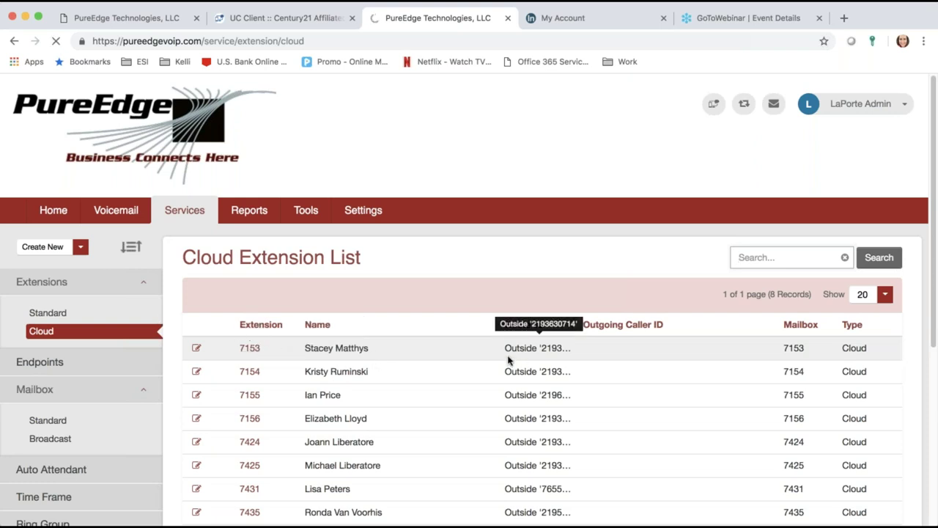
Step: Rename extension 7153 to 'Agent 7153' and review its inbound dialing rules
left_click(249, 350)
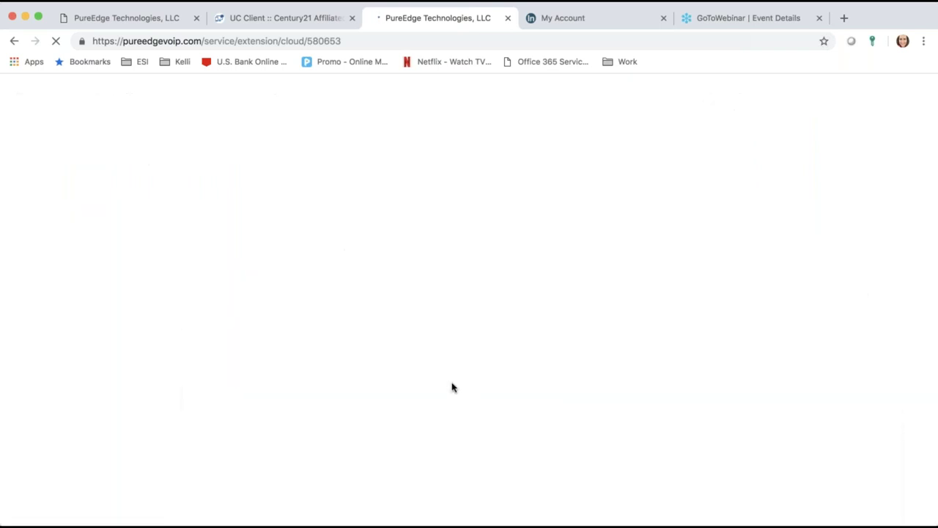
triple_click(348, 407)
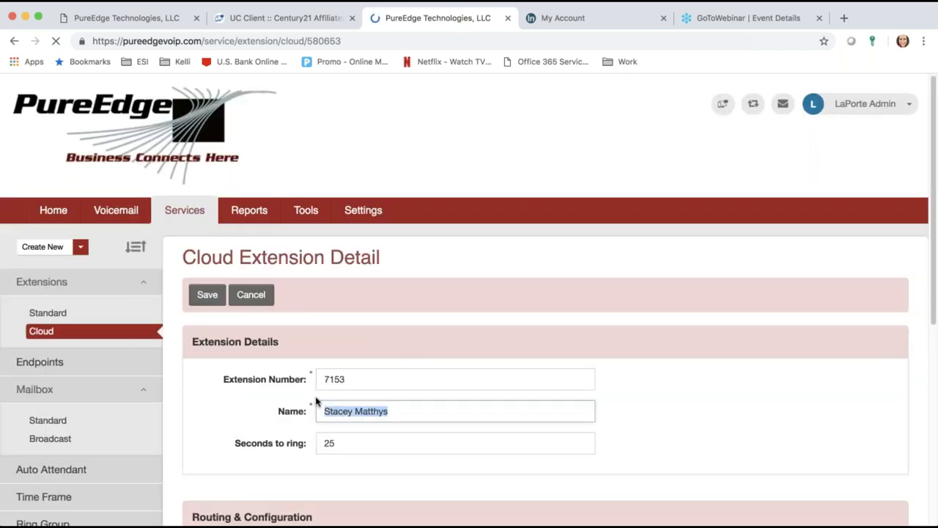
type("Agent 7153")
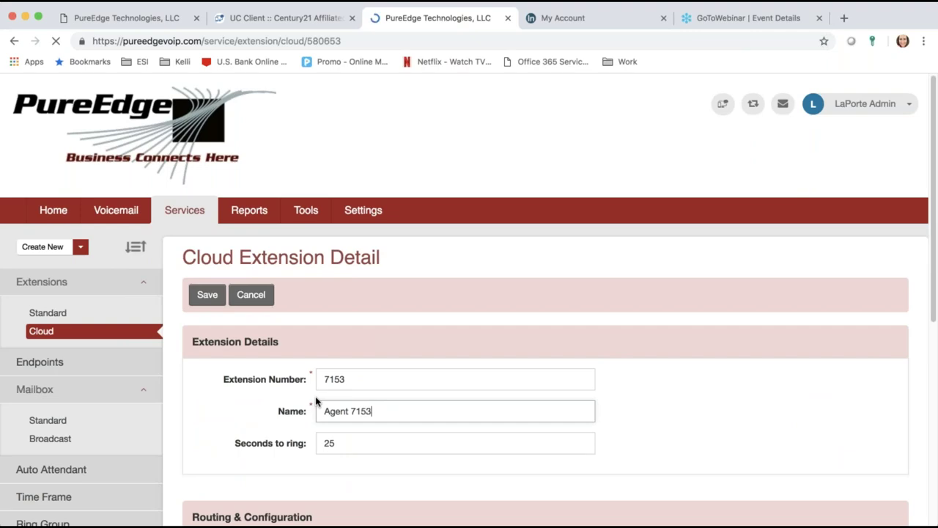
scroll(631, 435, "down", 3)
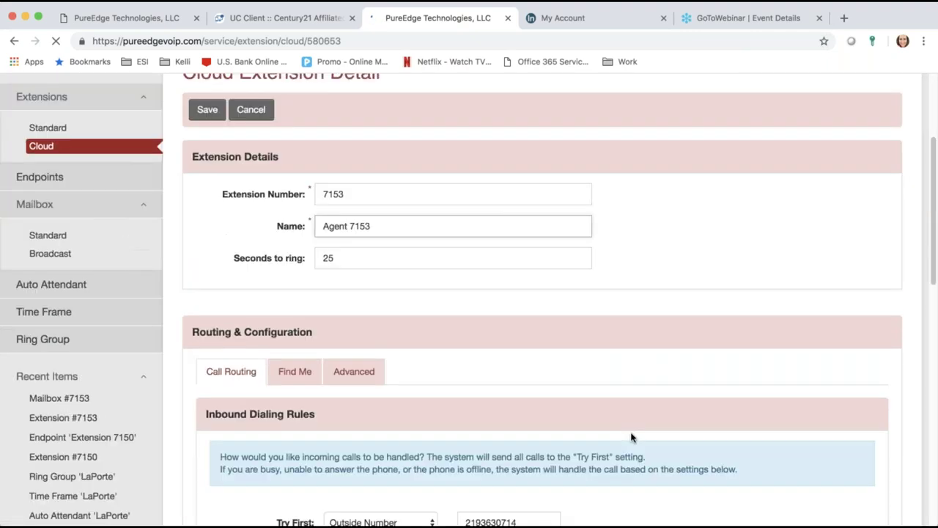
scroll(630, 435, "down", 7)
scroll(631, 433, "up", 1)
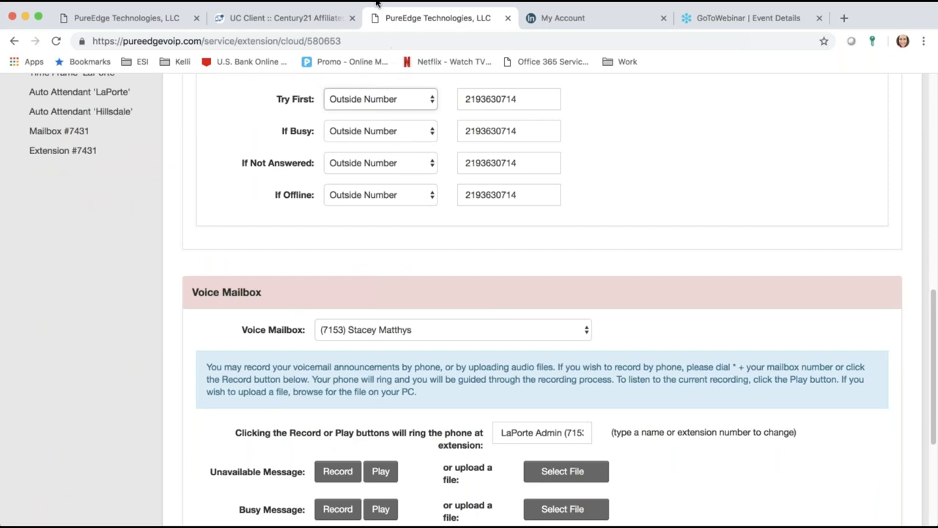
Step: Switch extension 7153's Try First rule from Outside Number to Extension
left_click(379, 35)
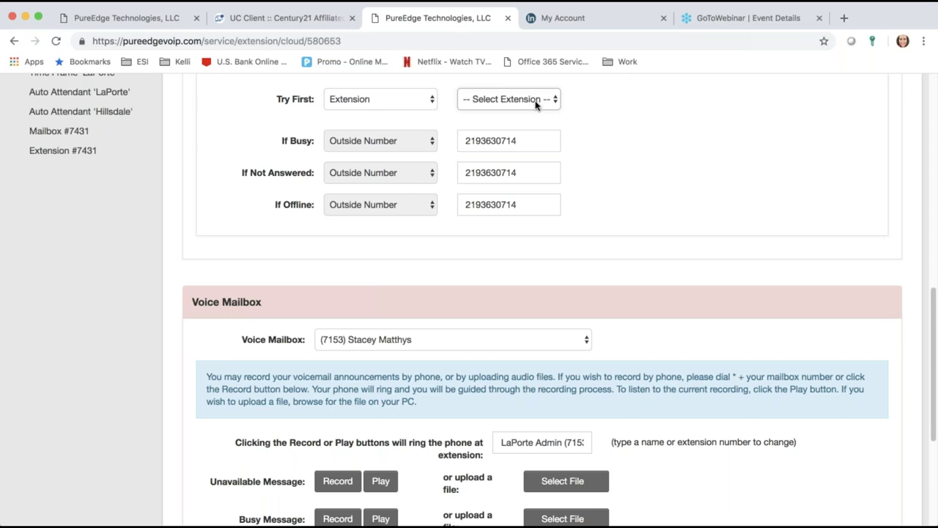
scroll(705, 224, "up", 3)
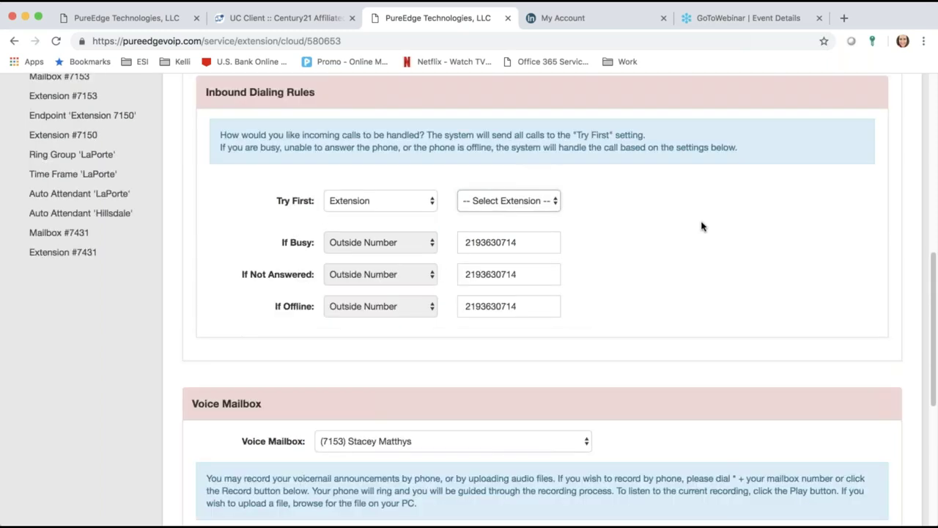
scroll(700, 230, "up", 2)
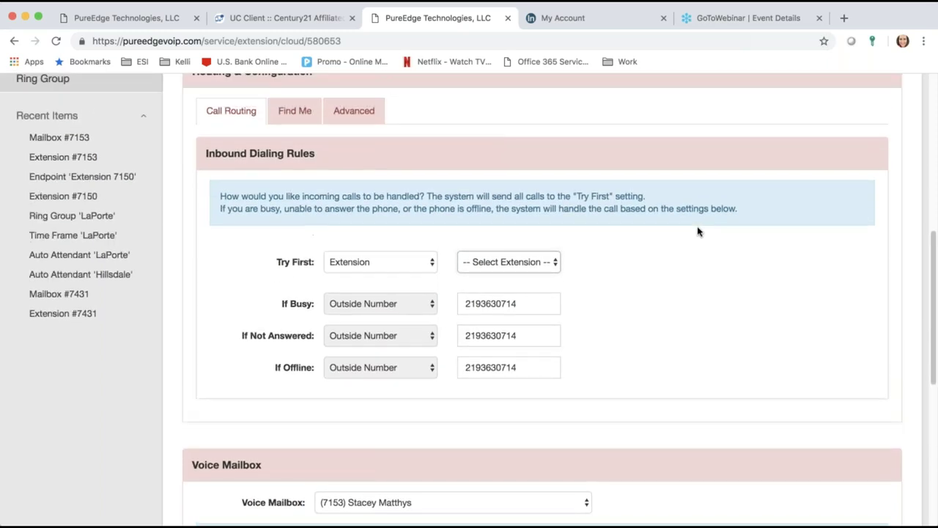
scroll(698, 232, "up", 6)
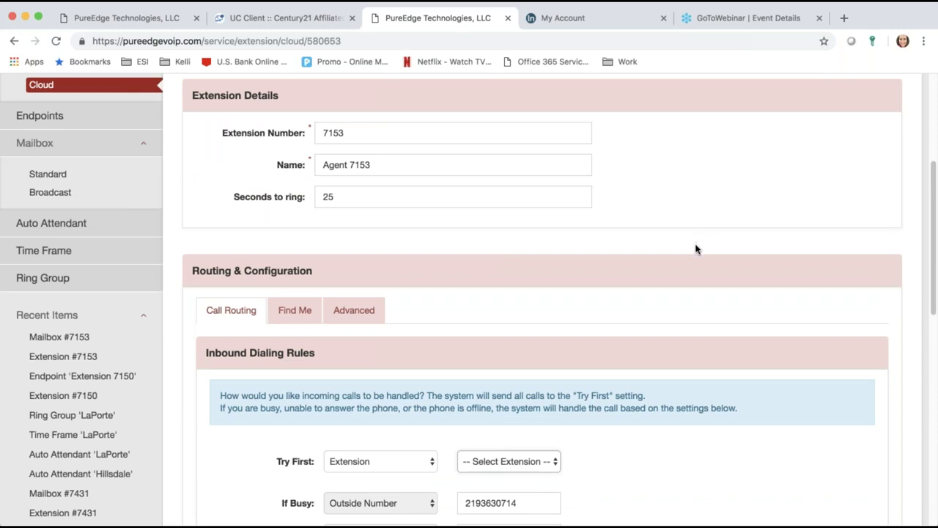
scroll(696, 247, "down", 1)
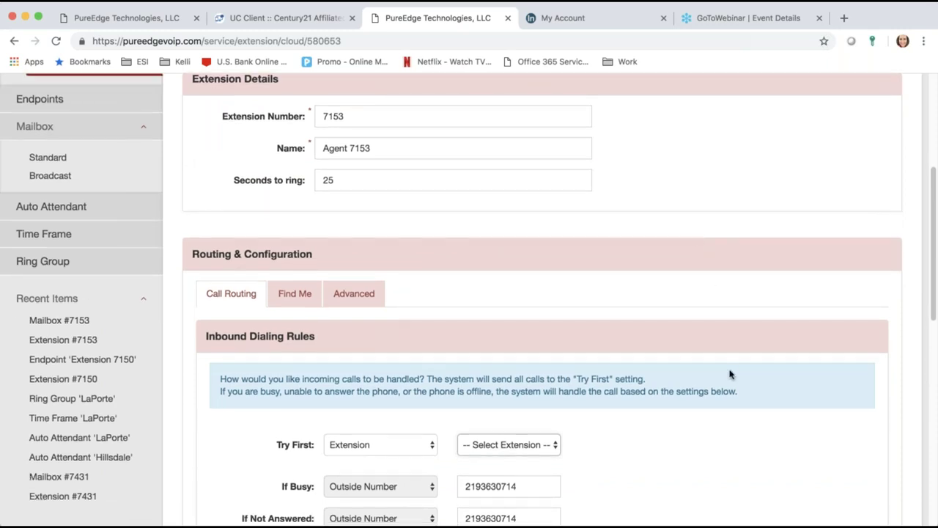
scroll(729, 376, "down", 7)
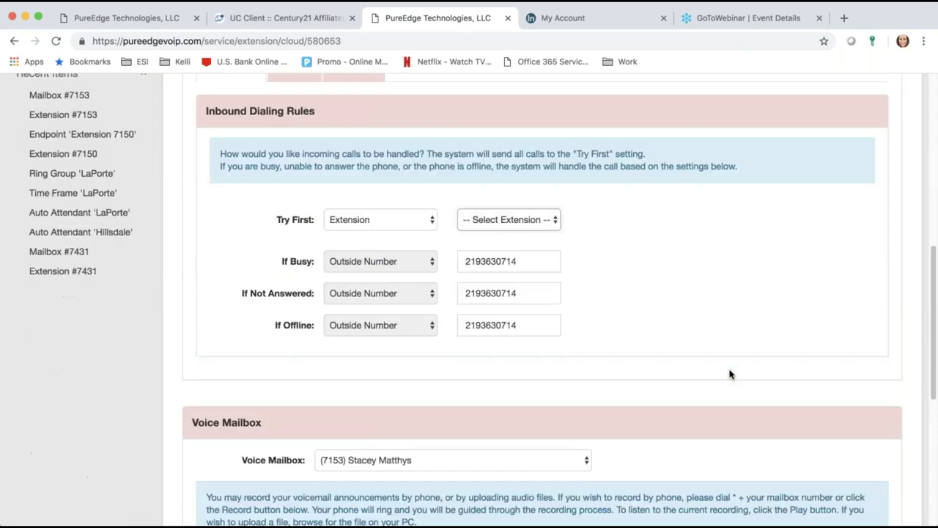
scroll(579, 312, "up", 1)
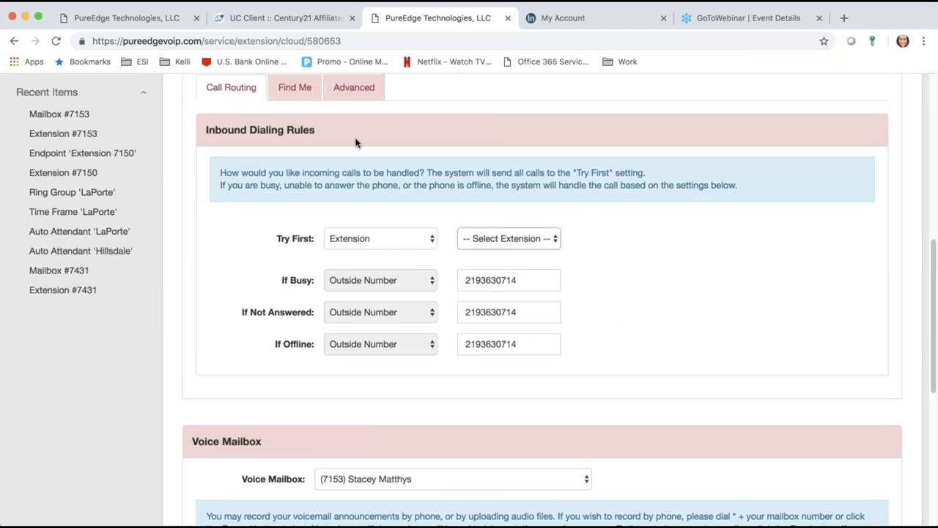
Step: Deactivate Find Me location 1 and go back to the Call Routing rules
left_click(286, 97)
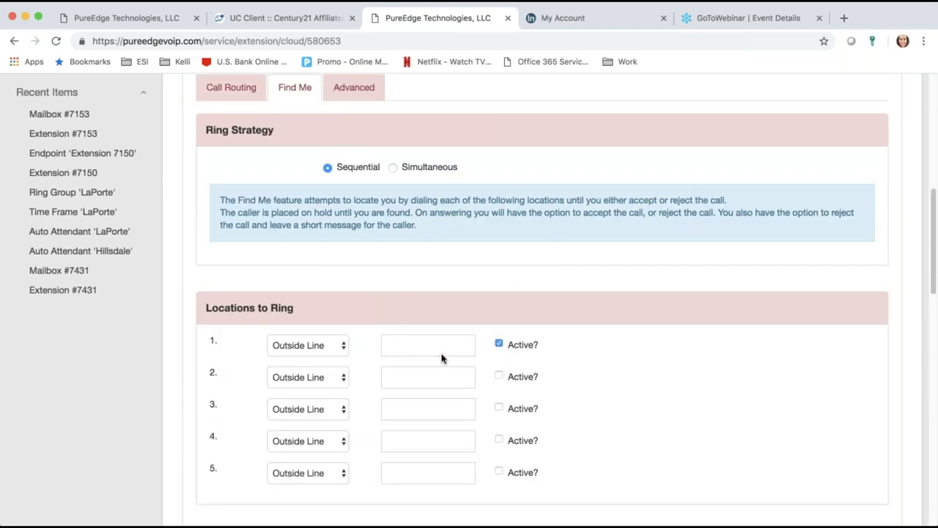
left_click(499, 343)
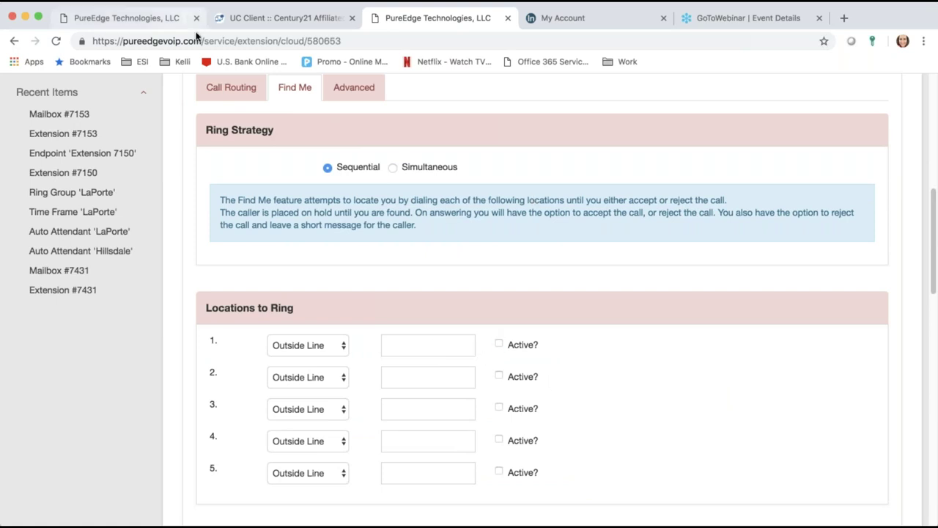
left_click(225, 87)
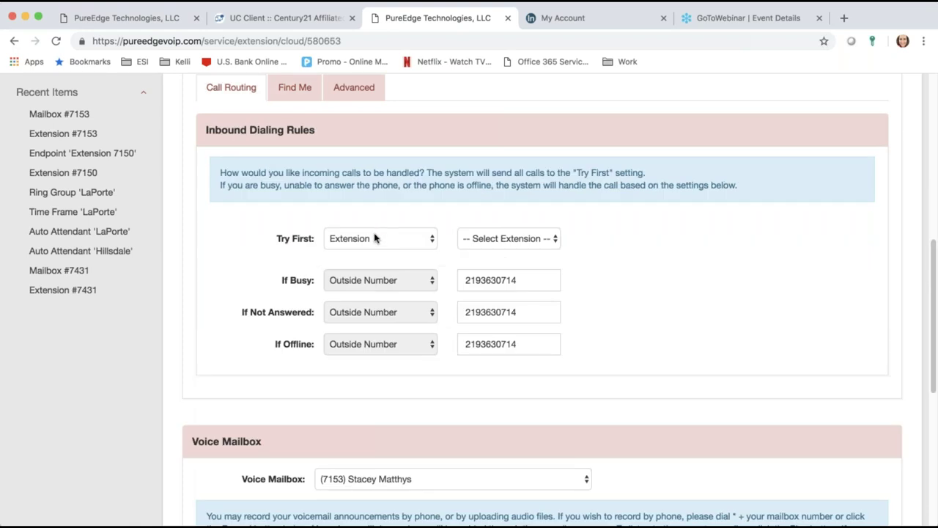
Step: Clear the outside numbers from the If Busy, If Not Answered and If Offline rules
double_click(523, 281)
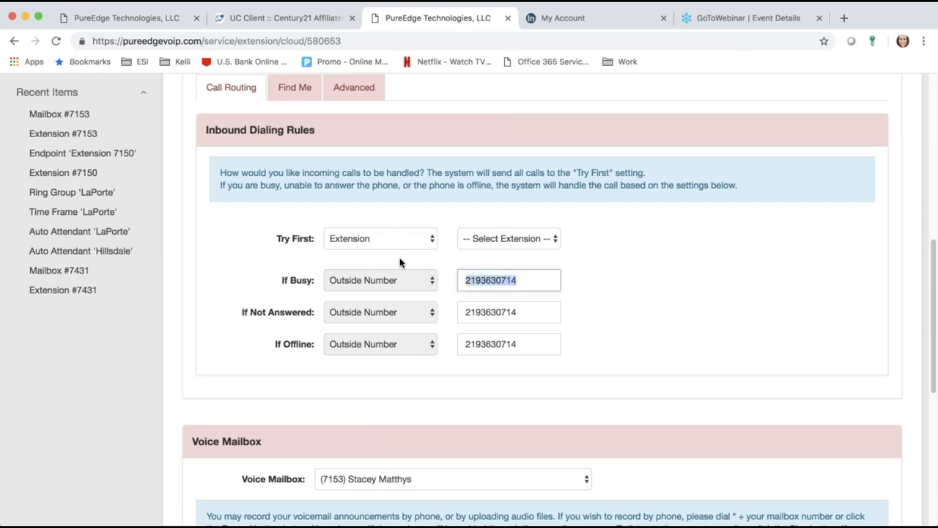
key("BackSpace")
double_click(513, 312)
key("BackSpace")
double_click(521, 344)
key("BackSpace")
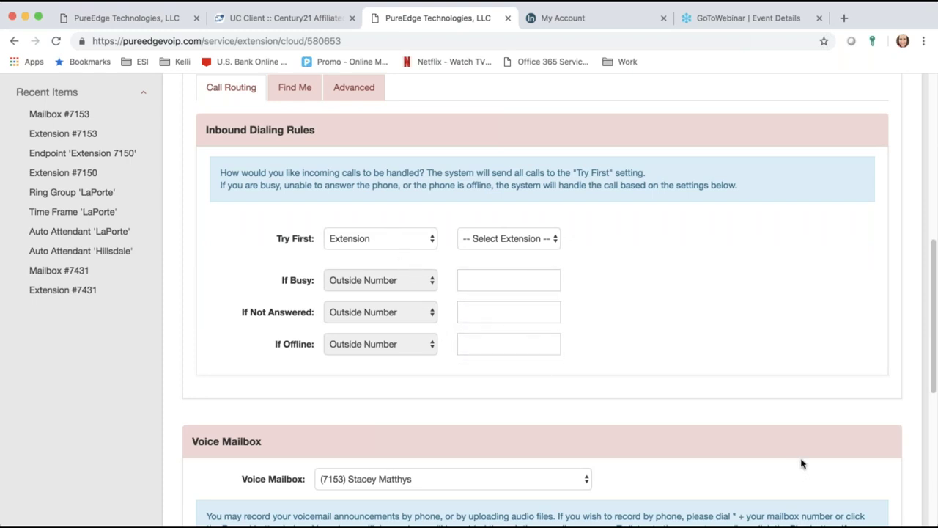
scroll(802, 463, "down", 5)
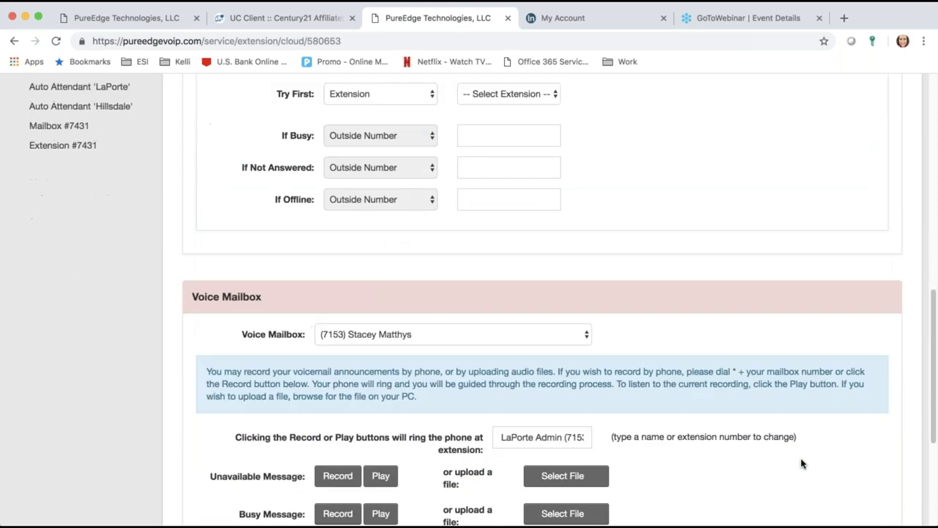
scroll(802, 464, "down", 8)
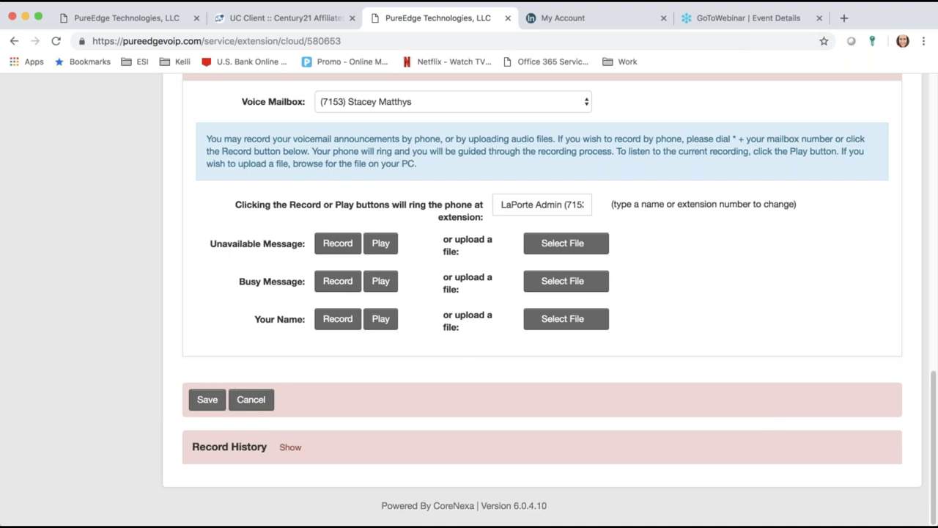
Step: Cancel the extension edits and view Endpoints, showing the Polycom VVX400 CST for Extension 7150
left_click(252, 400)
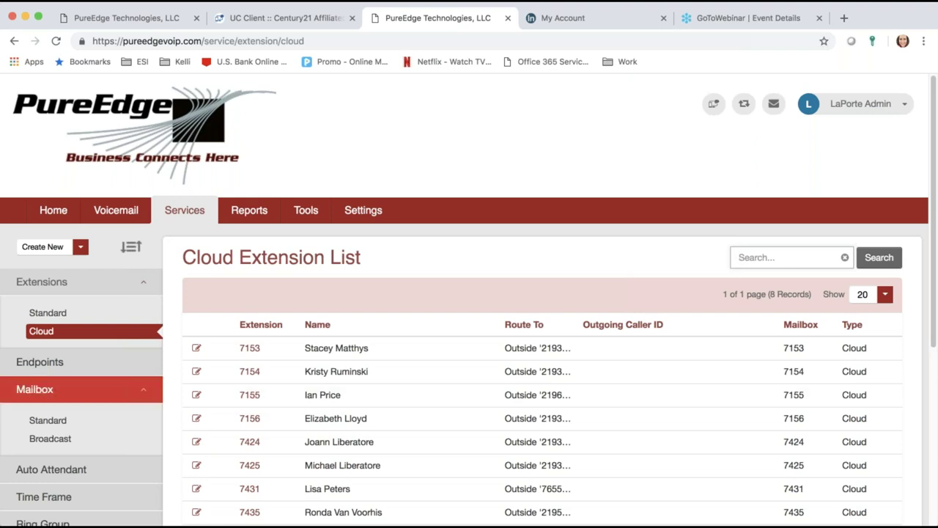
left_click(66, 362)
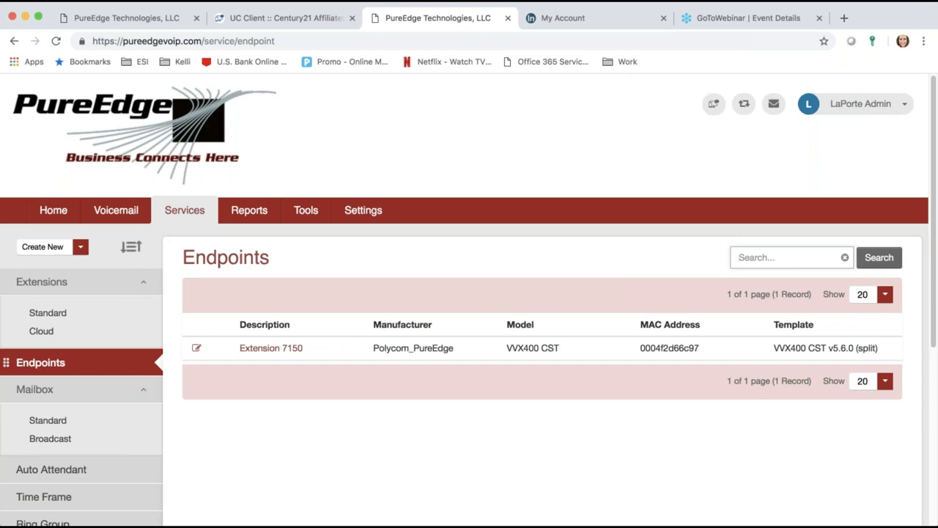
Step: Open the Auto Attendant list and scroll to the LaPorte entry
left_click(46, 475)
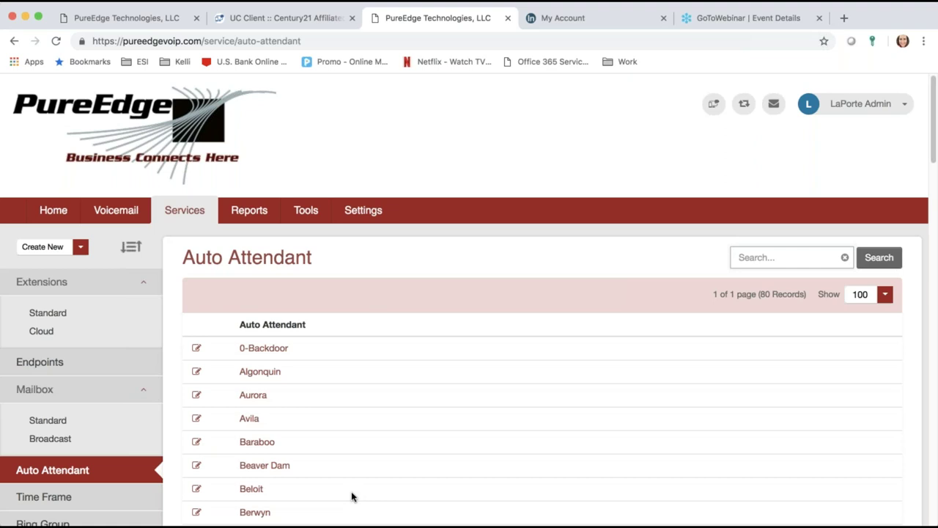
left_click(934, 394)
left_click(933, 394)
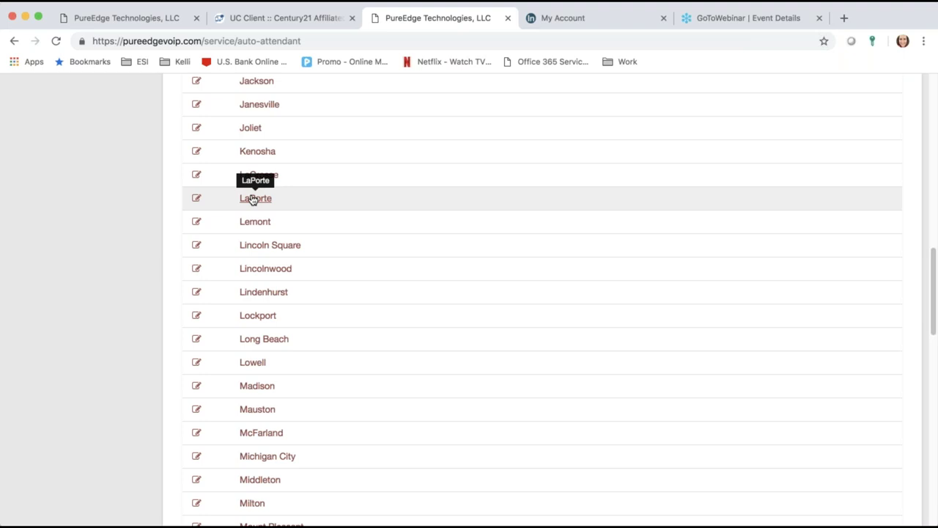
Step: Open the LaPorte auto attendant and scroll through its settings sections
left_click(252, 200)
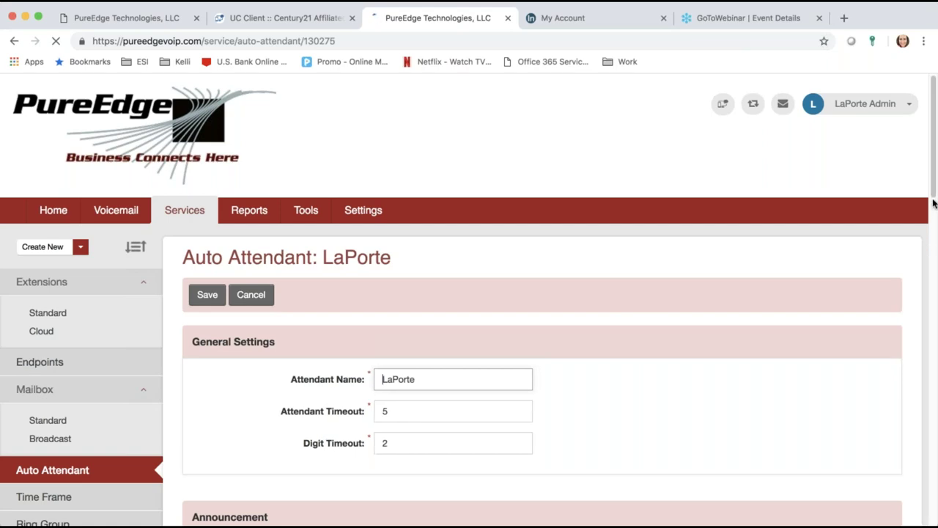
scroll(826, 260, "down", 5)
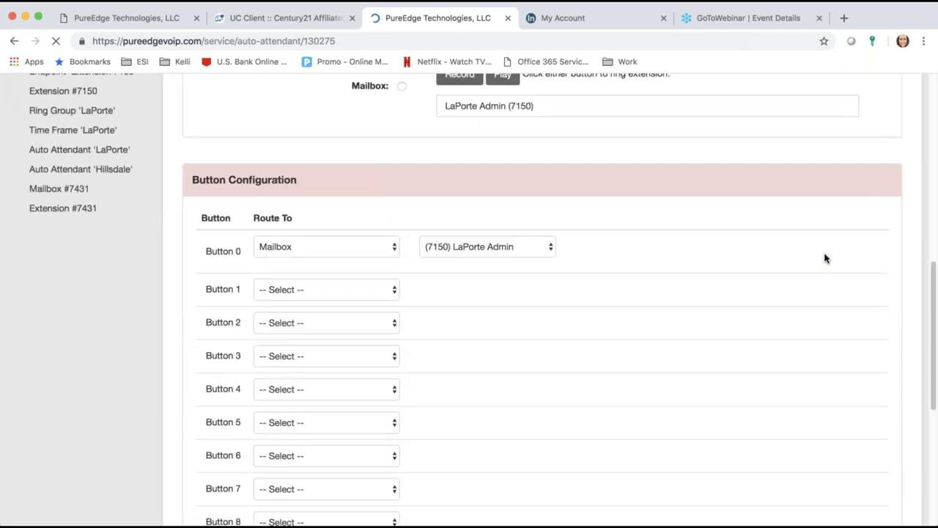
scroll(825, 258, "down", 1)
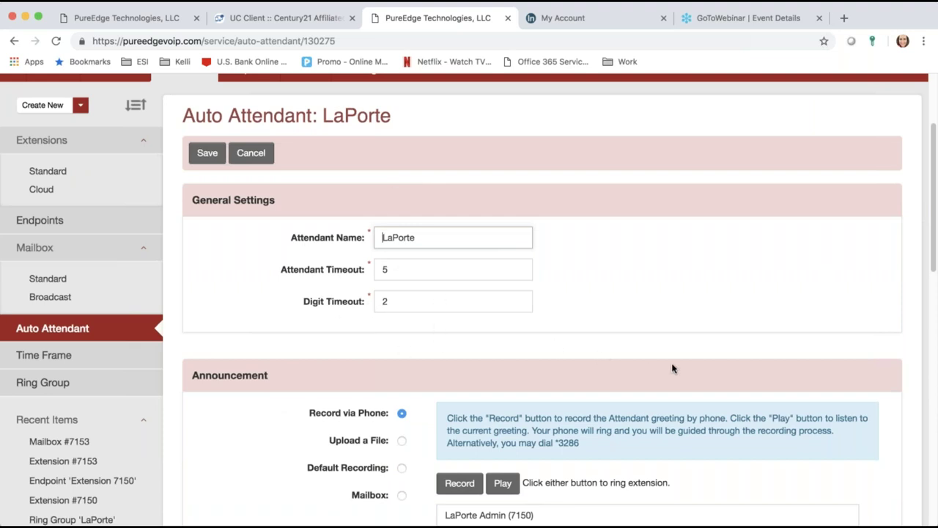
scroll(671, 370, "down", 2)
scroll(542, 299, "down", 10)
scroll(542, 299, "up", 3)
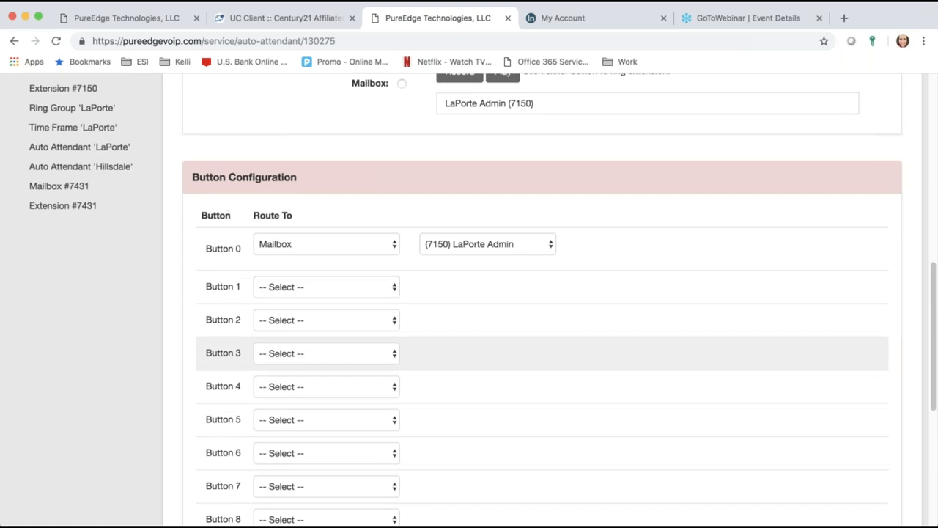
scroll(542, 367, "up", 4)
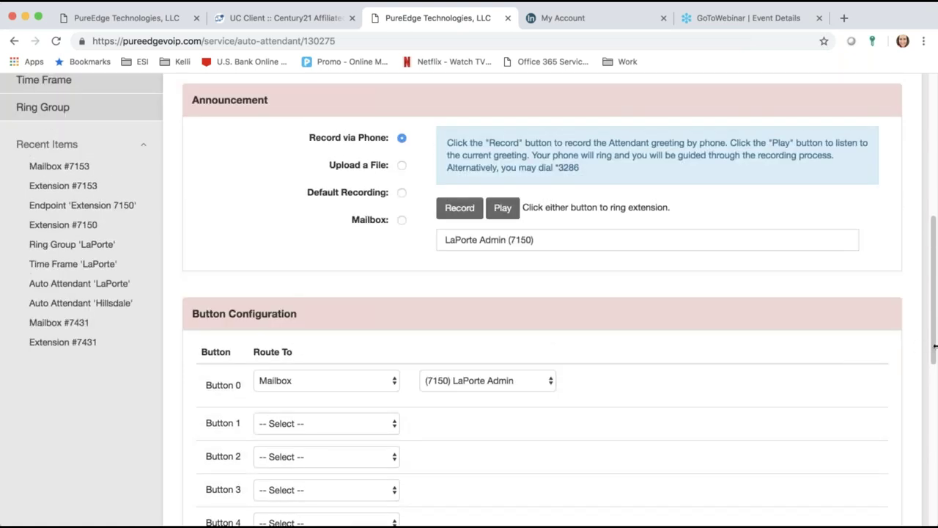
left_click_drag(934, 351, 934, 291)
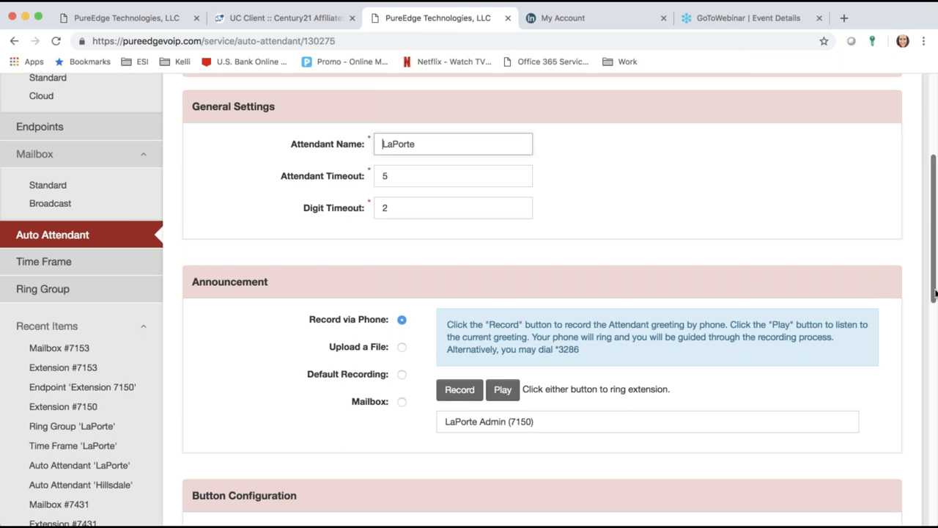
left_click_drag(935, 293, 935, 350)
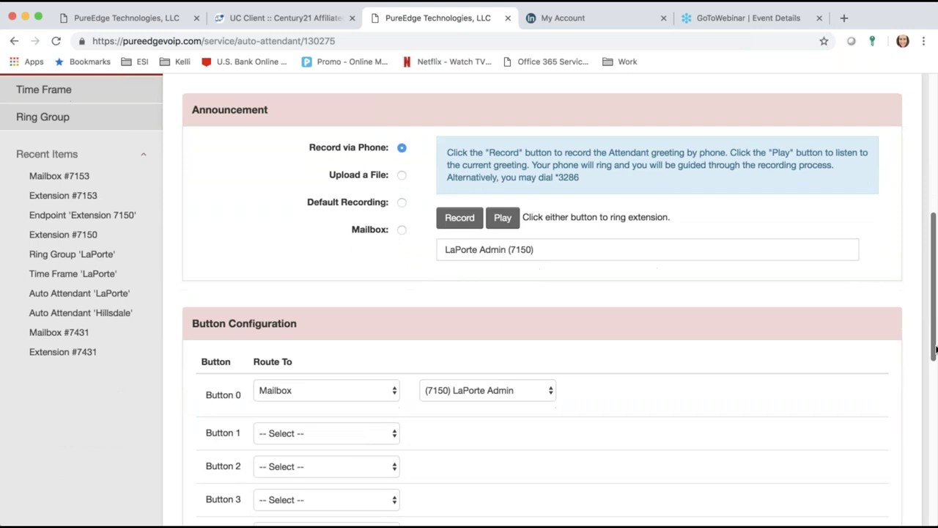
left_click_drag(935, 349, 935, 491)
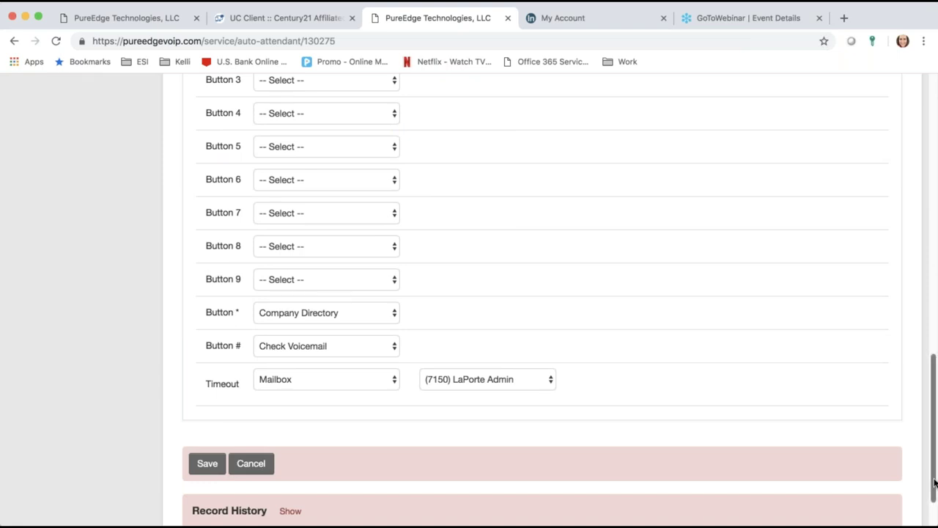
left_click_drag(935, 482, 935, 418)
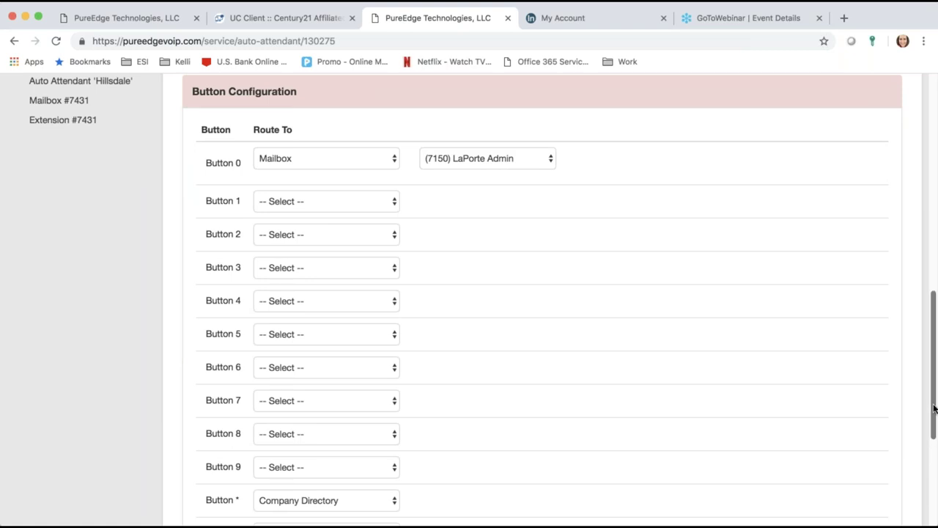
Step: Set Button 1 to Extension, then reset it to -- Select --
left_click(382, 202)
left_click(517, 197)
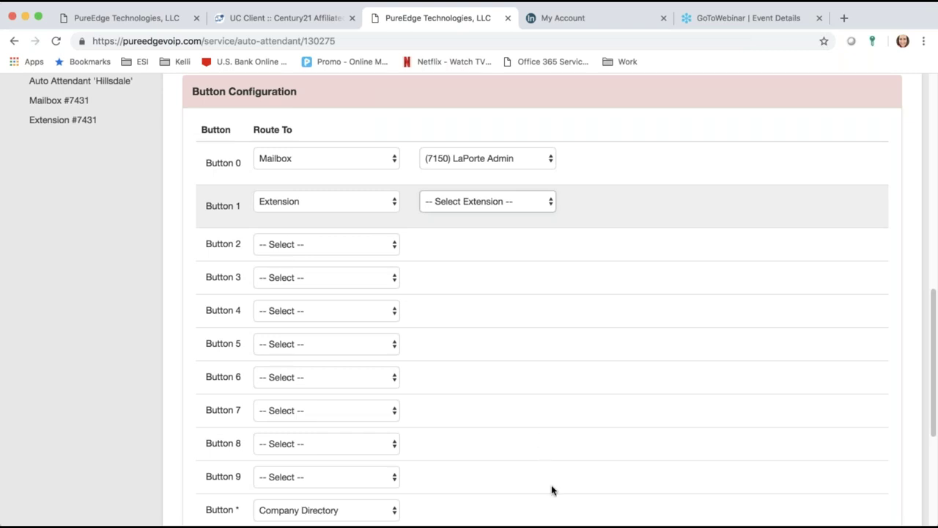
left_click(315, 214)
left_click(316, 212)
left_click(299, 162)
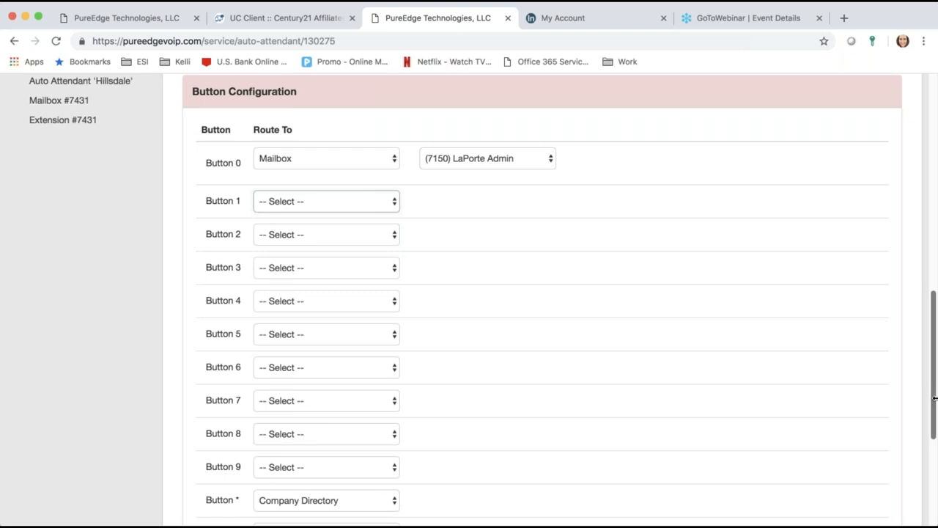
left_click_drag(933, 392, 934, 262)
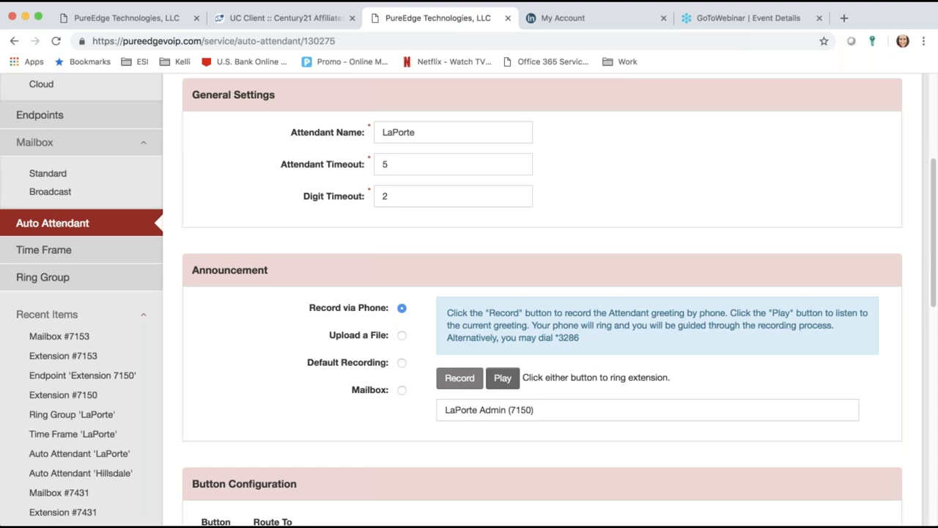
left_click_drag(935, 286, 920, 242)
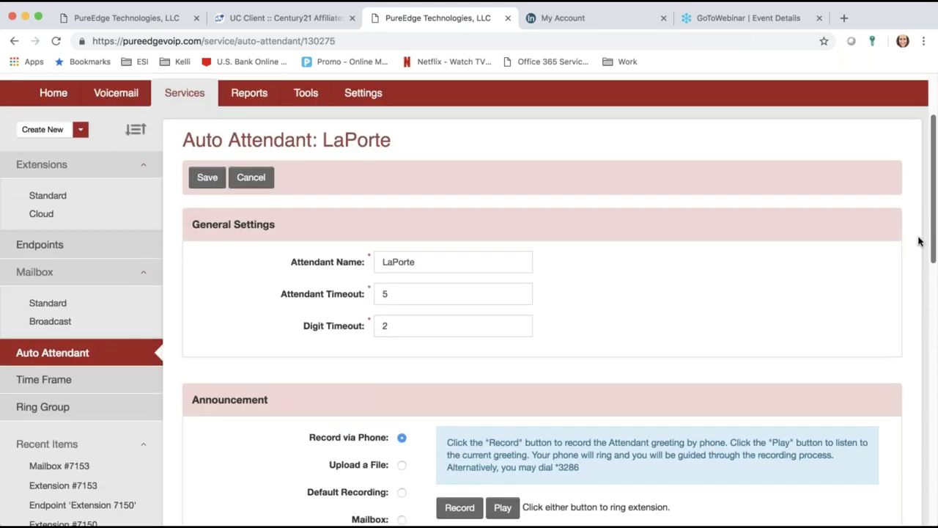
left_click_drag(934, 242, 913, 256)
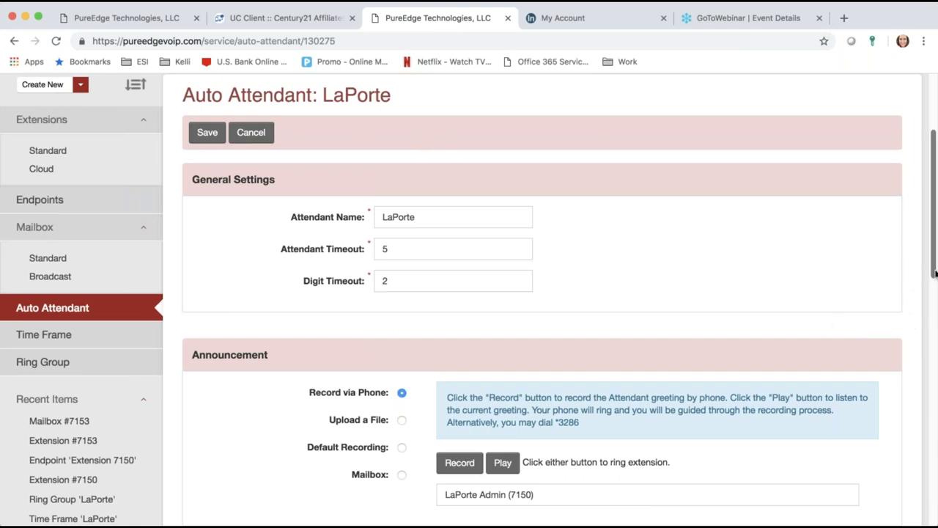
Step: Open the LaPorte time frame, then clear the laporte filter to list all time frames
left_click(66, 336)
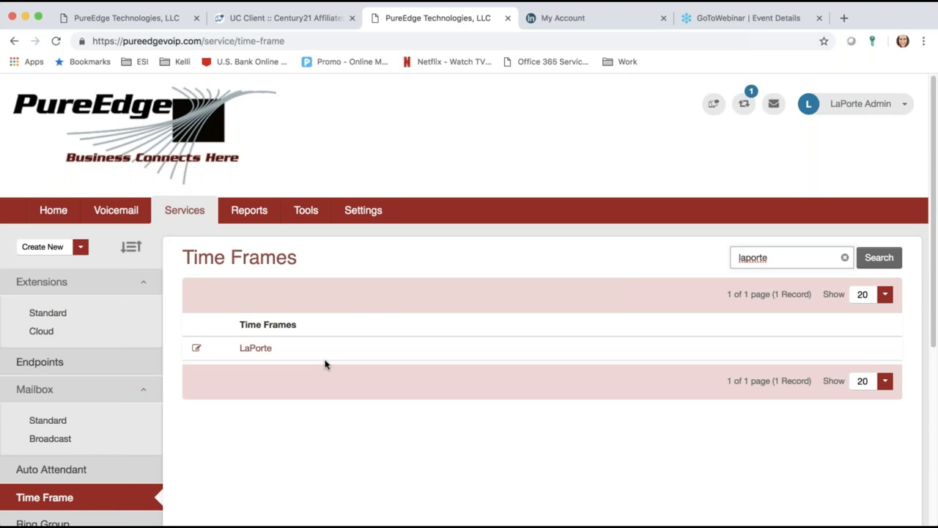
left_click(253, 348)
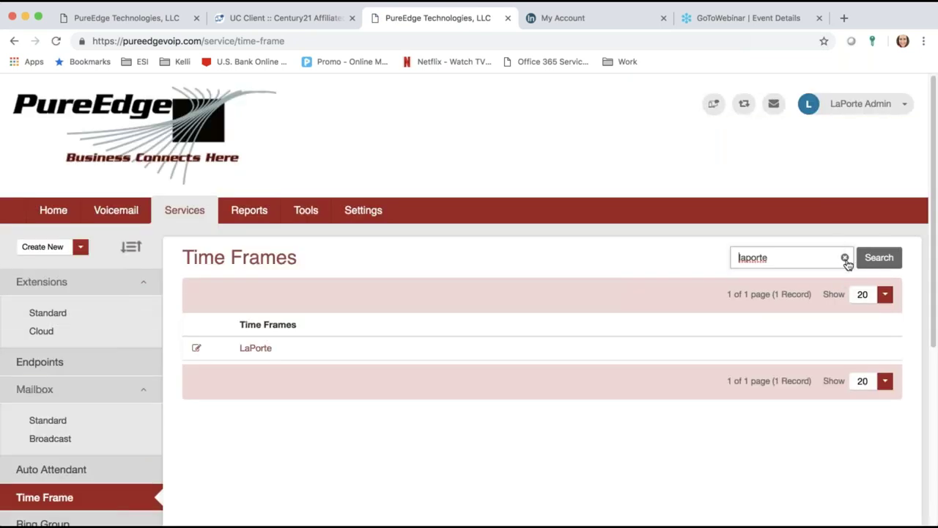
left_click(845, 258)
left_click(874, 263)
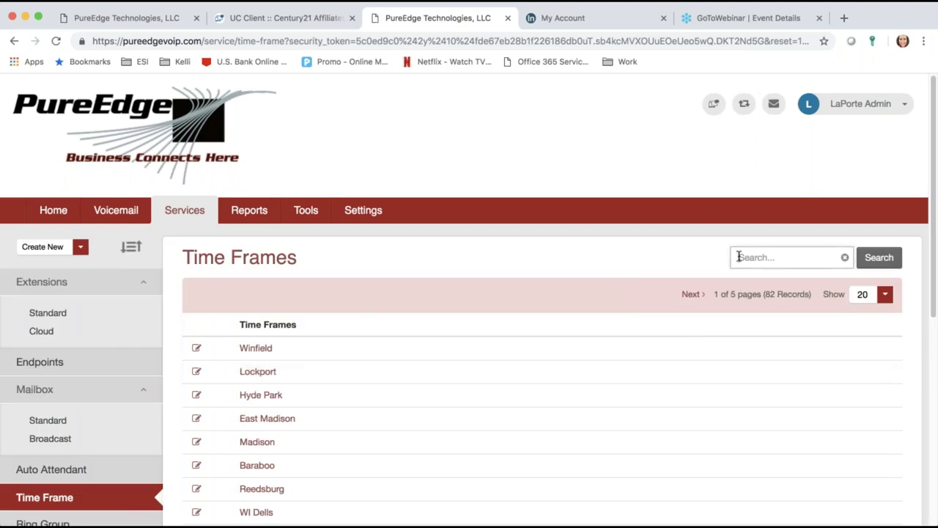
Step: Search the time frames for 'laporte'
left_click(752, 251)
scroll(474, 340, "down", 2)
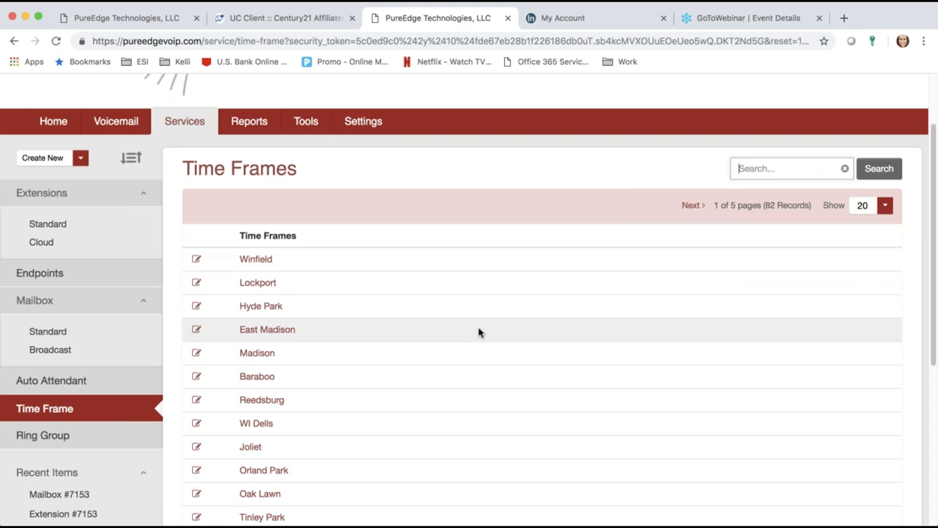
scroll(472, 409, "down", 2)
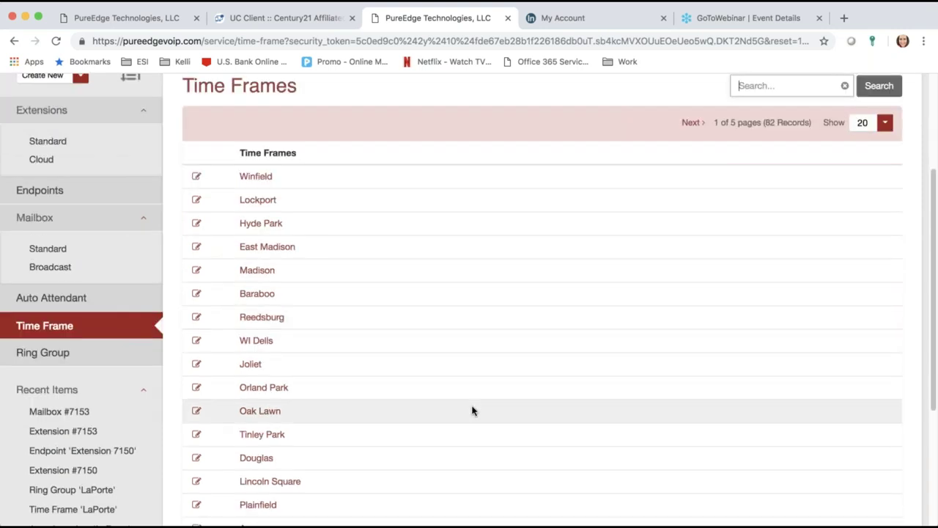
scroll(472, 410, "down", 5)
scroll(472, 410, "up", 5)
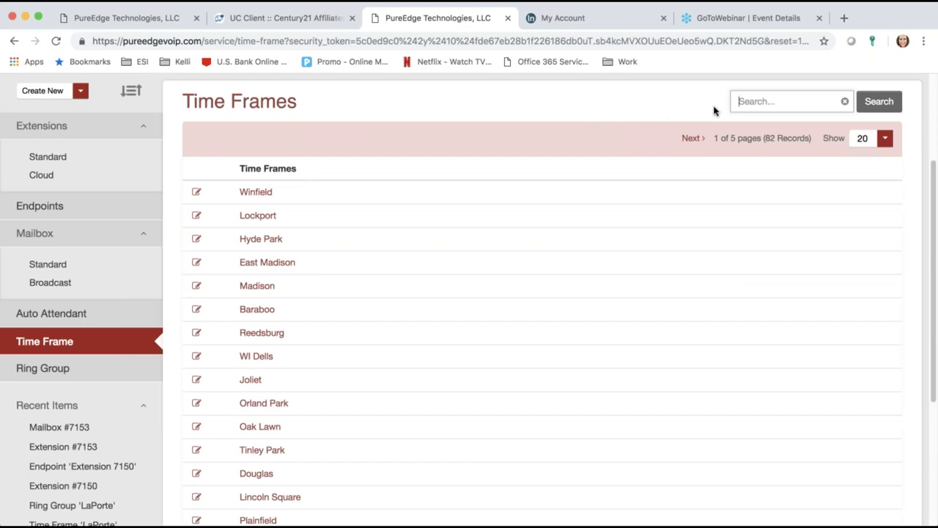
type("laporte")
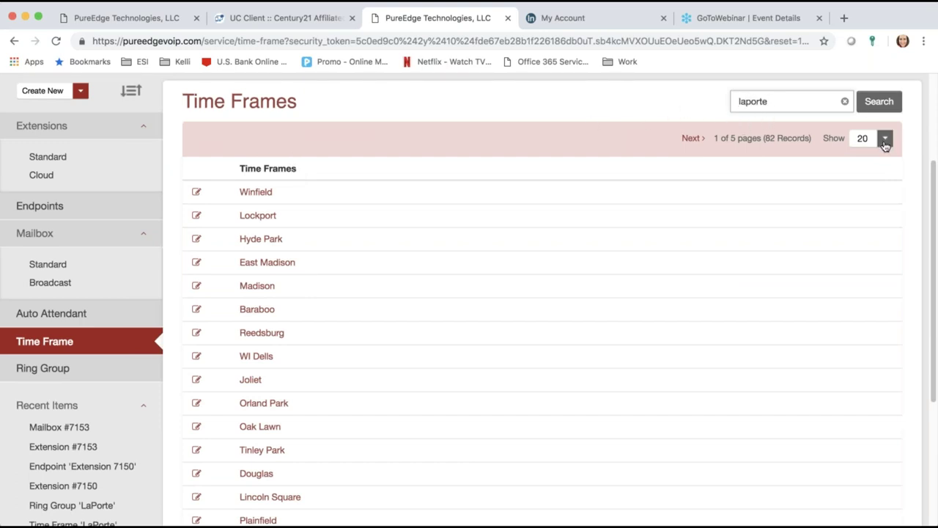
left_click(865, 105)
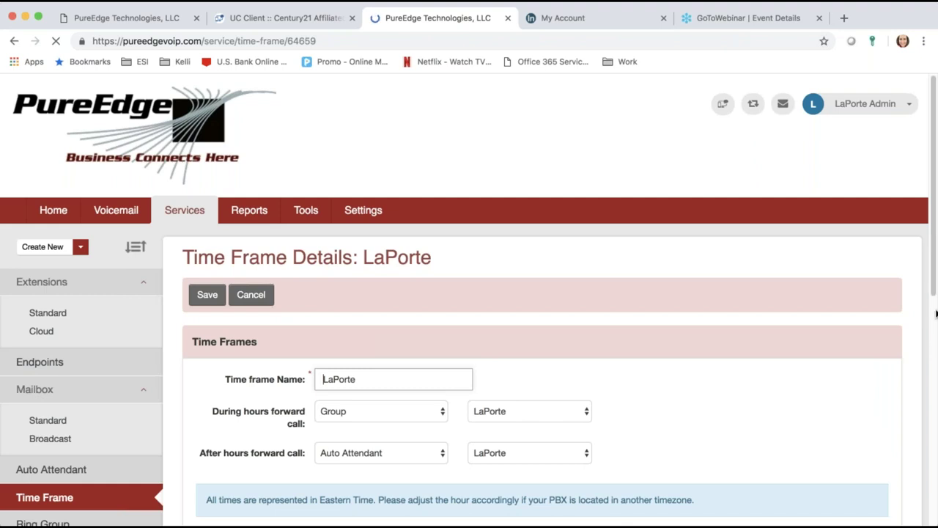
Step: Mark Sunday active in the weekly schedule, with hours 8:00 AM to 5:00 PM
left_click_drag(935, 294, 935, 354)
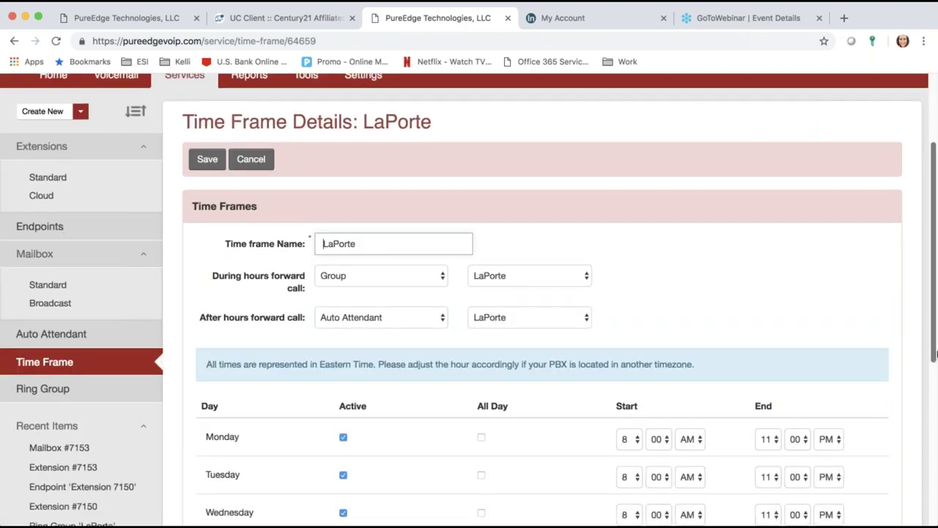
left_click_drag(935, 354, 935, 415)
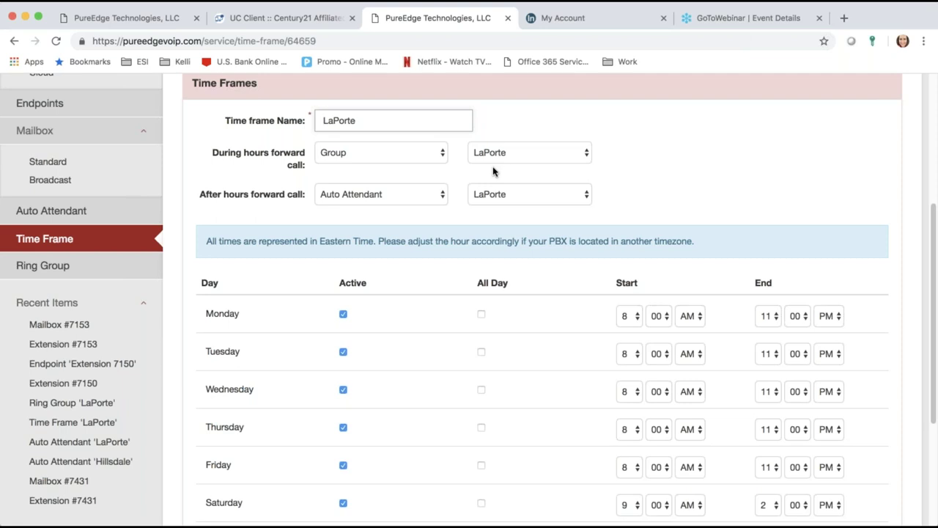
scroll(492, 171, "down", 1)
left_click(486, 150)
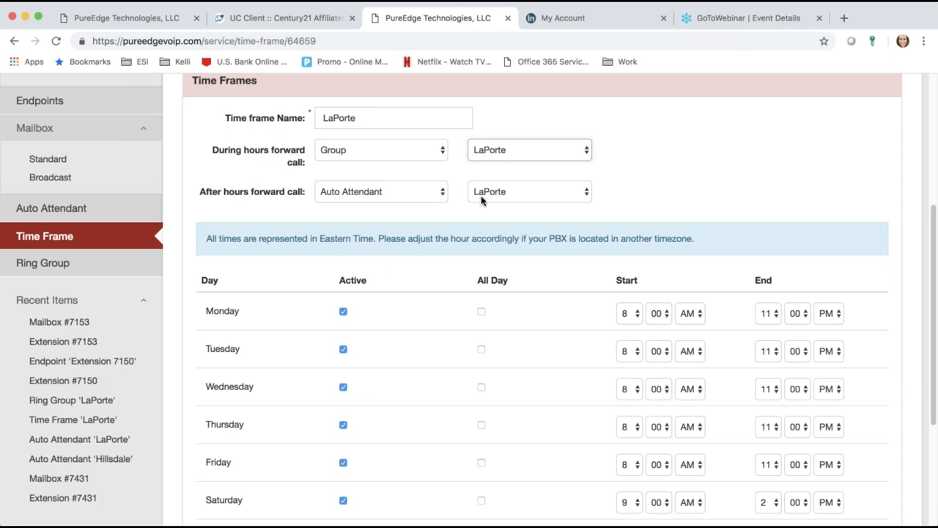
scroll(482, 201, "down", 1)
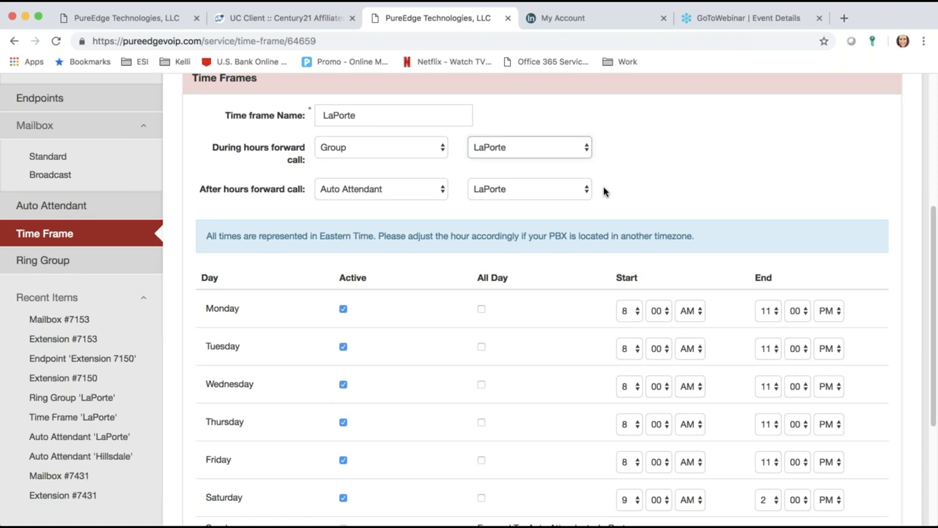
left_click_drag(933, 316, 935, 356)
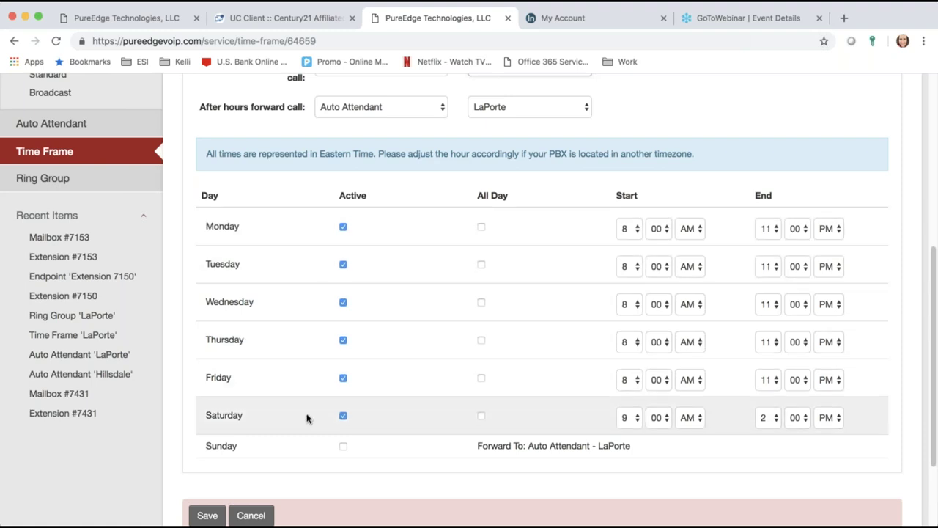
left_click(343, 446)
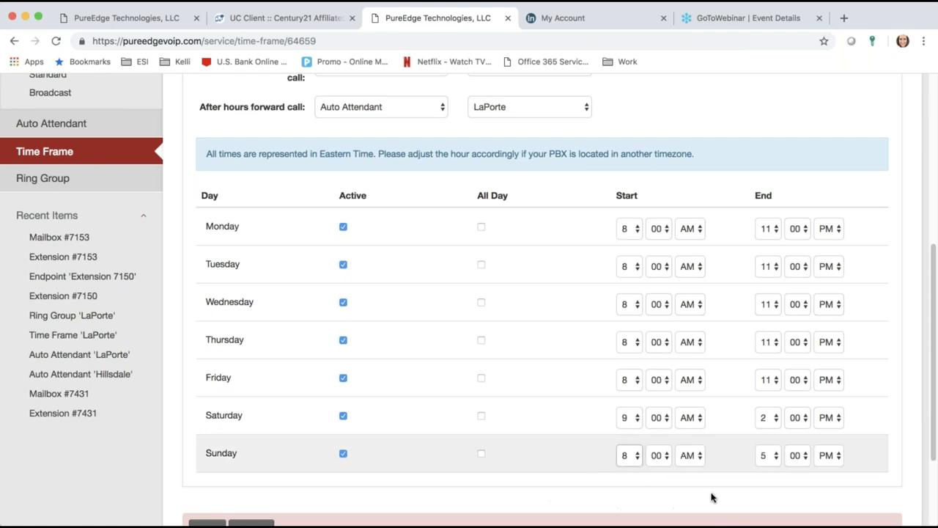
Step: Untick Sunday's Active box so it forwards to Auto Attendant - LaPorte
left_click(343, 453)
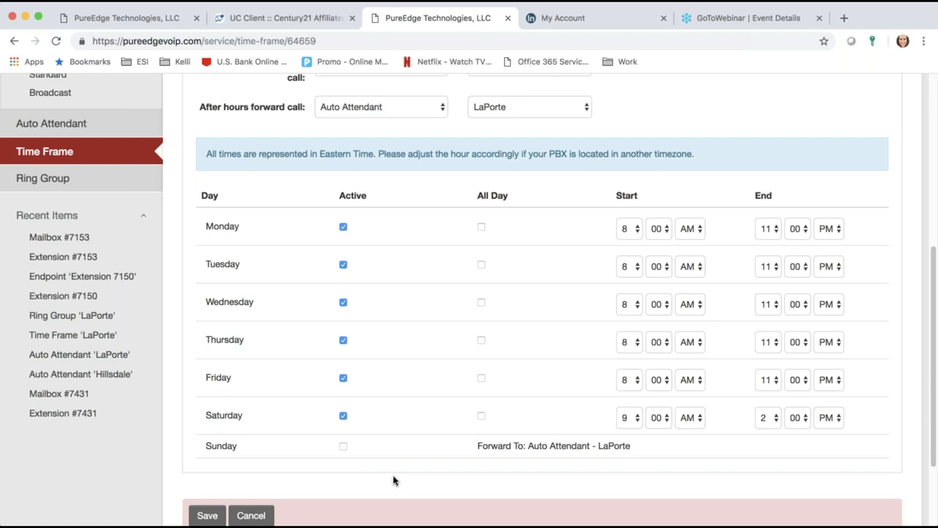
scroll(393, 480, "down", 1)
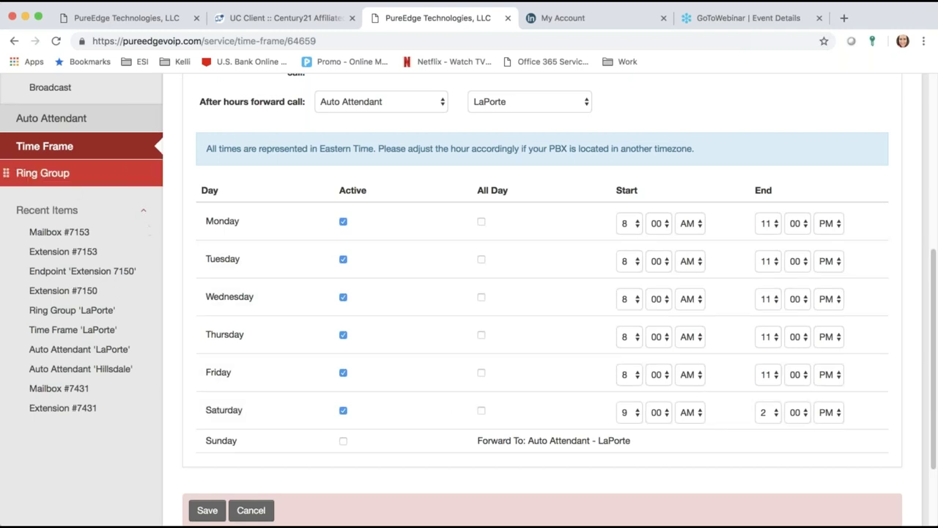
Step: Open Ring Group and clear the Laporte filter to list all 106 groups
left_click(66, 179)
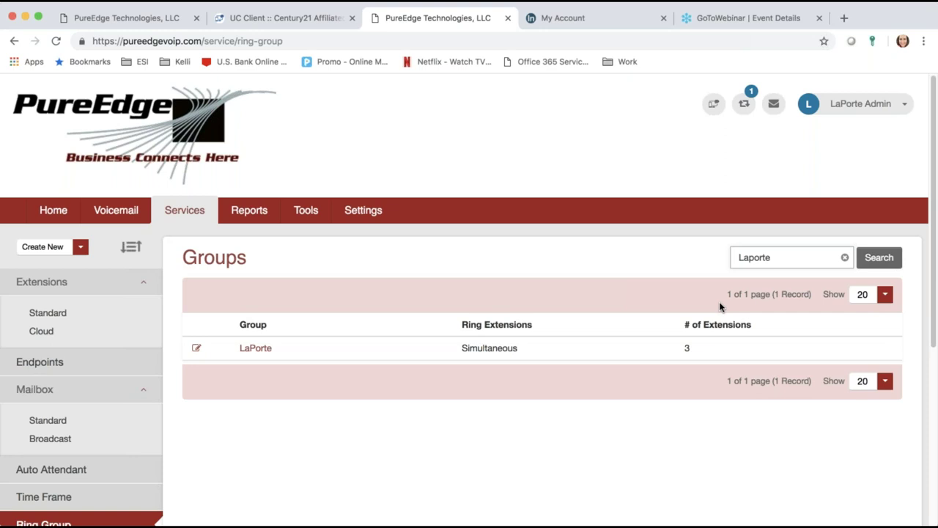
left_click(844, 258)
left_click(883, 268)
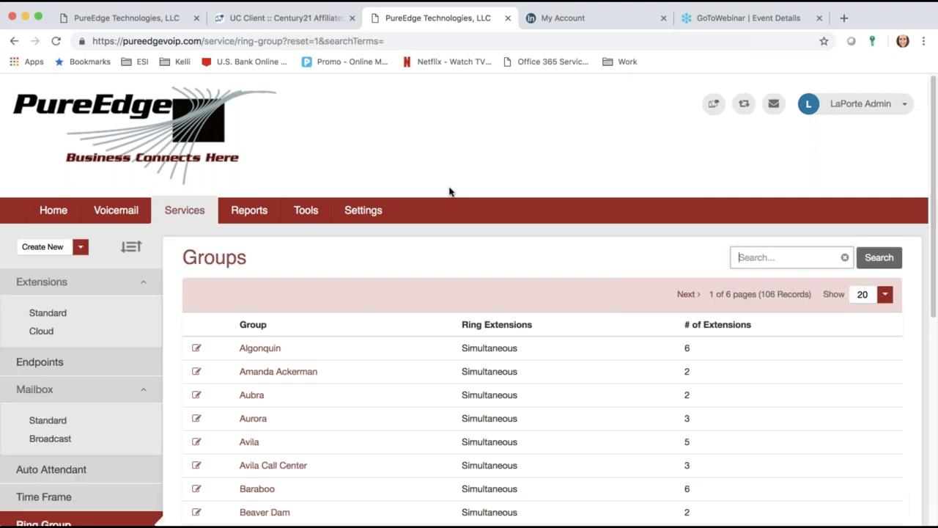
left_click_drag(931, 318, 932, 441)
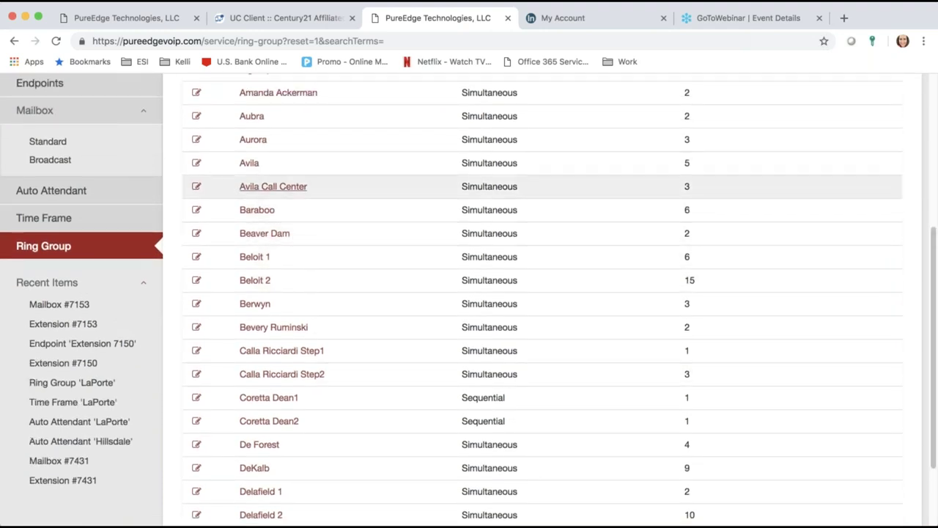
Step: Open the Aurora ring group and start adding a telephone number under What to ring
left_click(249, 140)
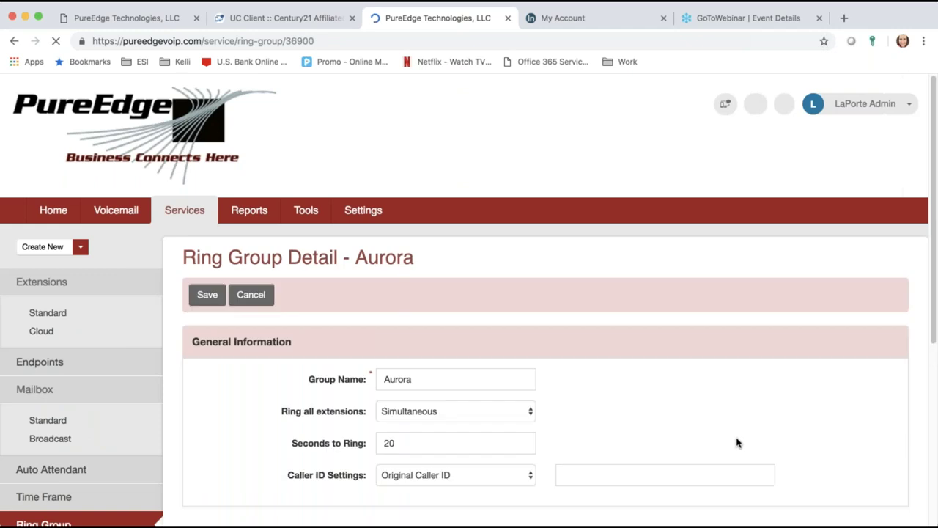
scroll(713, 425, "down", 6)
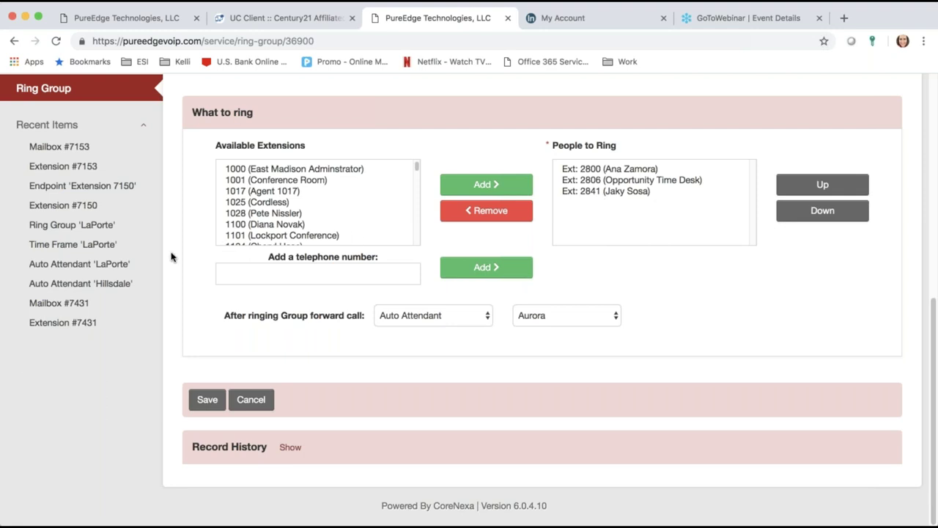
left_click(230, 277)
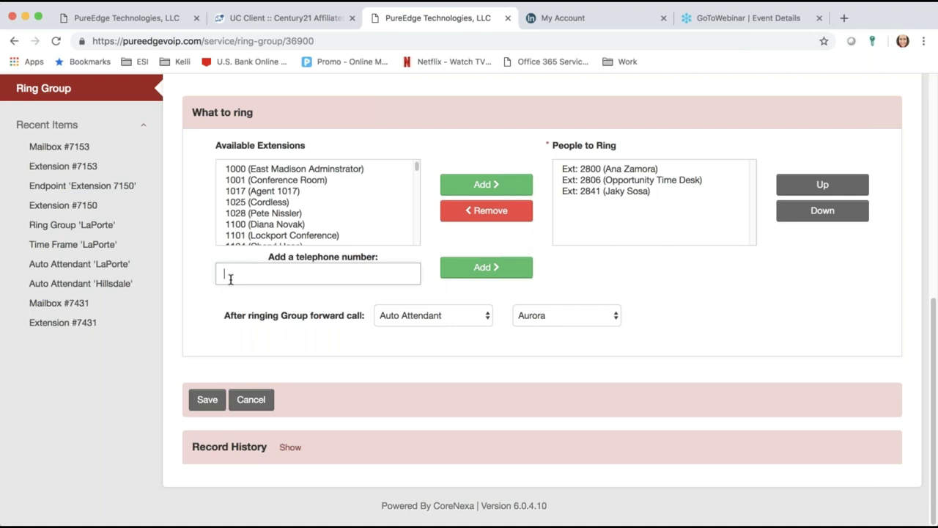
Step: Paste an outside number, delete it again, and cancel out of Aurora unsaved
key("super+v")
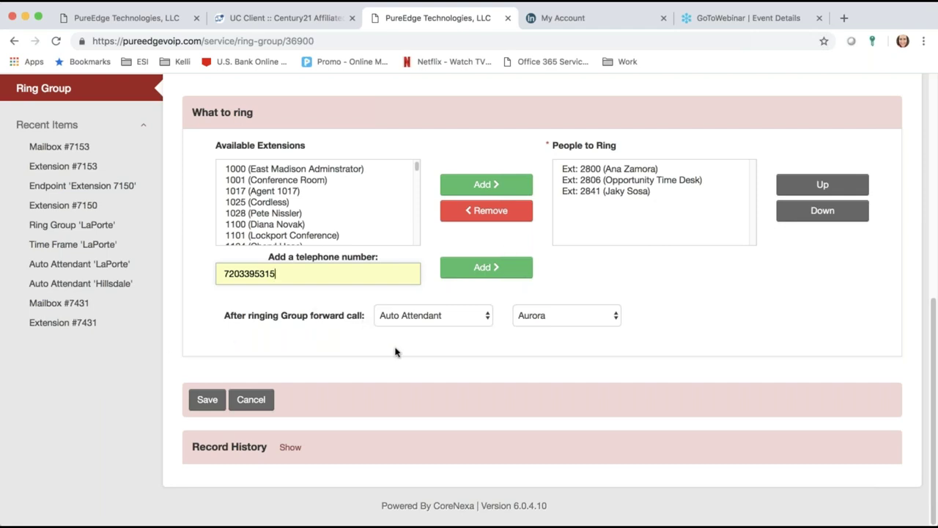
left_click(424, 323)
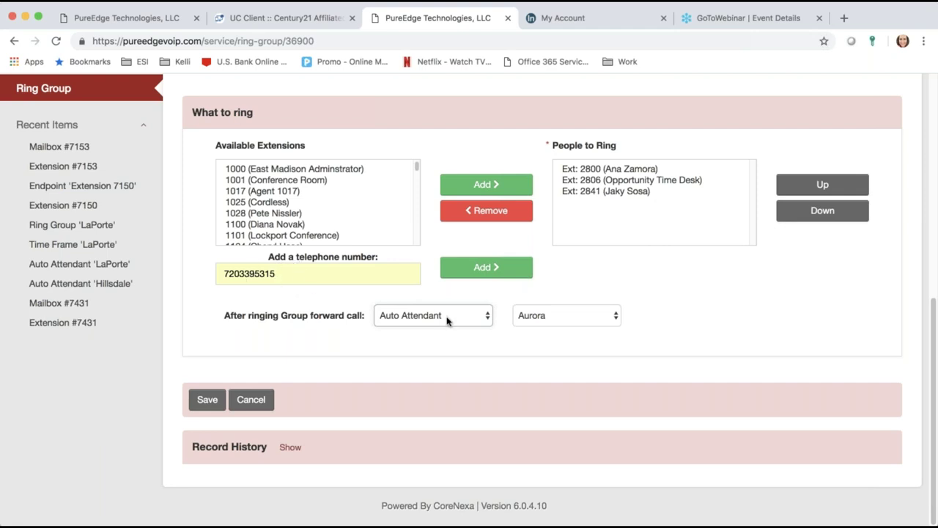
double_click(316, 272)
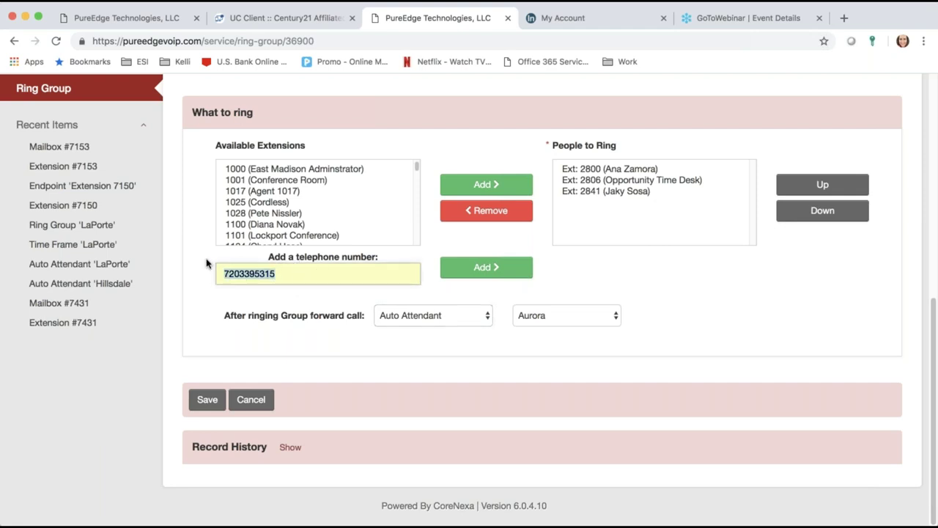
key("BackSpace")
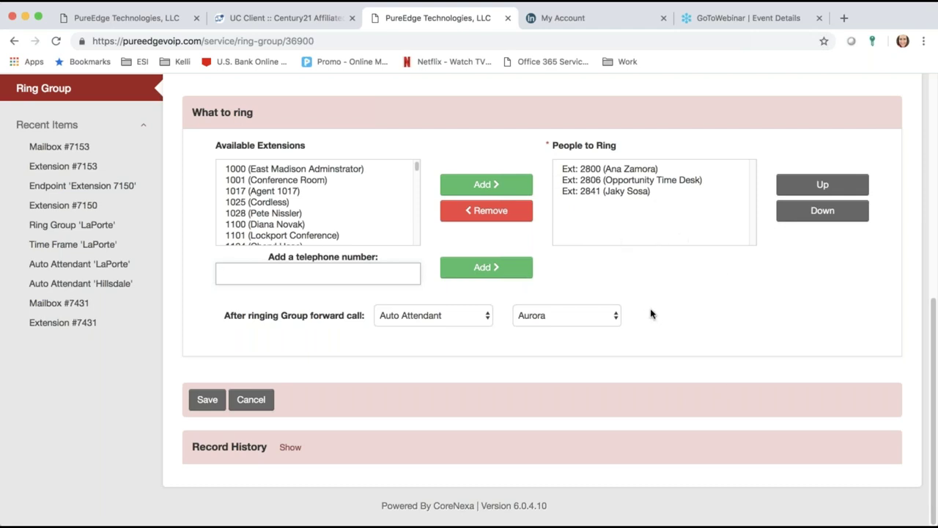
left_click(251, 399)
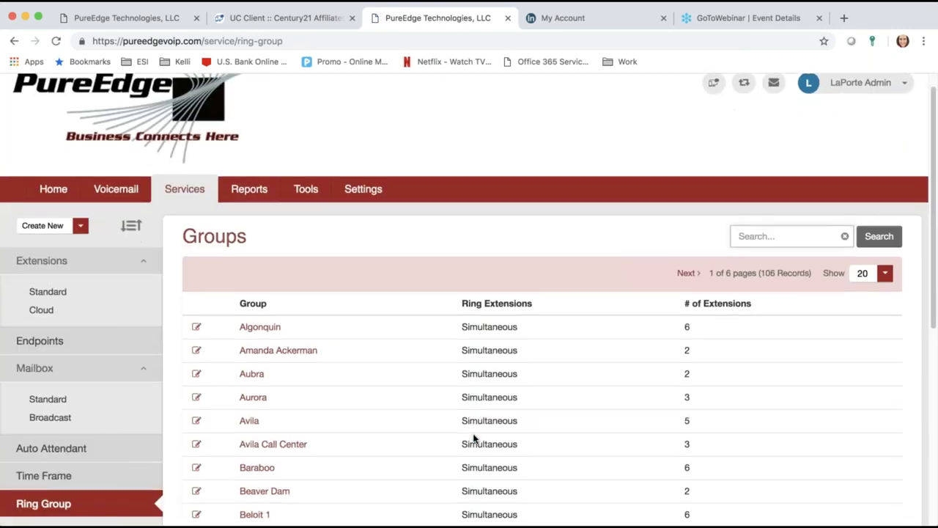
Step: Scroll to the bottom of the Groups table, page 1 of 6
scroll(473, 439, "down", 4)
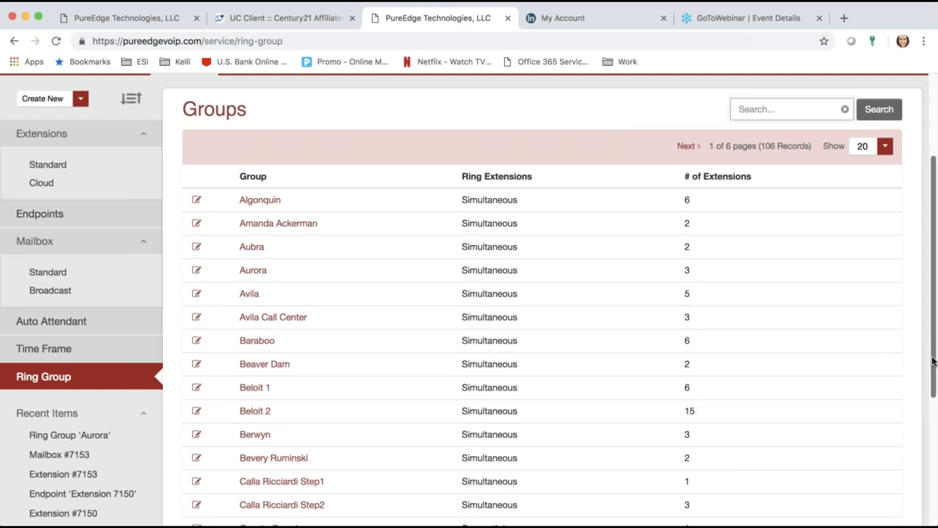
left_click_drag(935, 356, 937, 476)
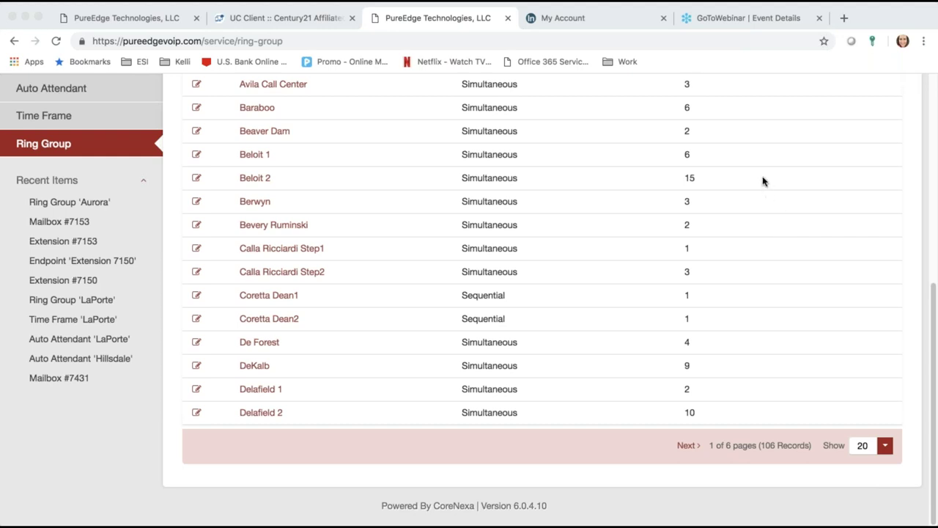
Step: Bring up the Polycom training PDF at 100% and scroll to the VVX 400 and VVX 300 page
key("super+Tab")
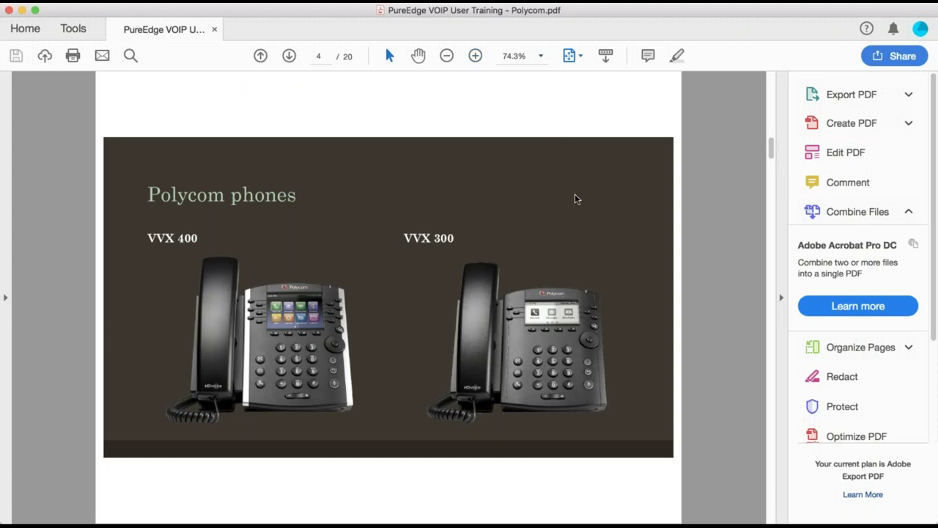
key("super+1")
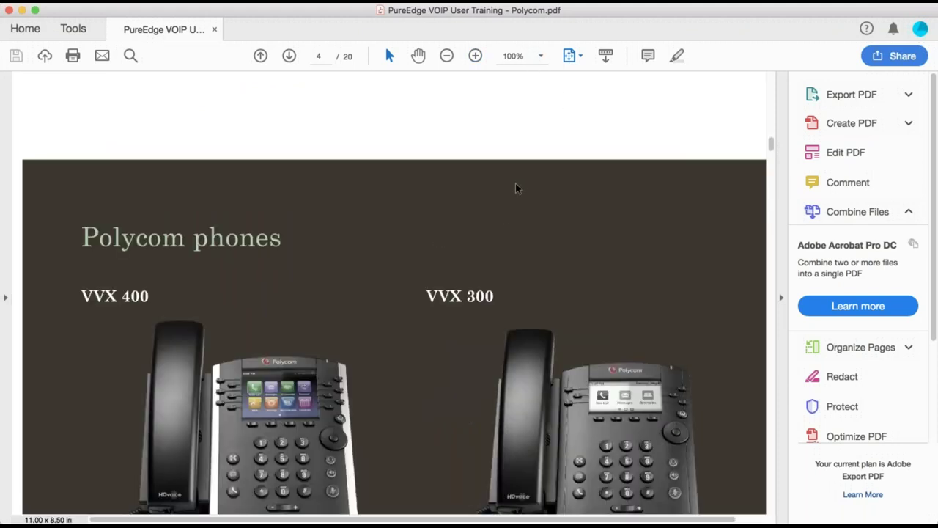
scroll(494, 187, "down", 3)
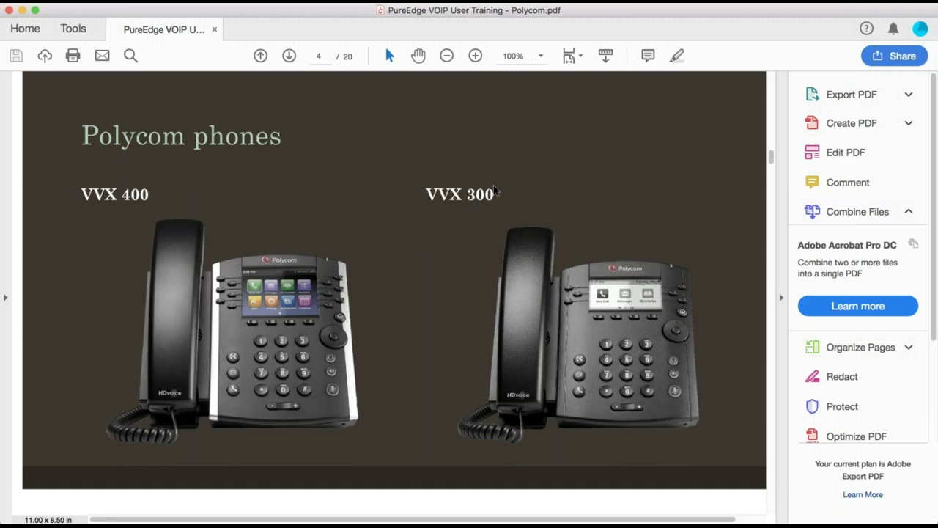
scroll(494, 189, "down", 2)
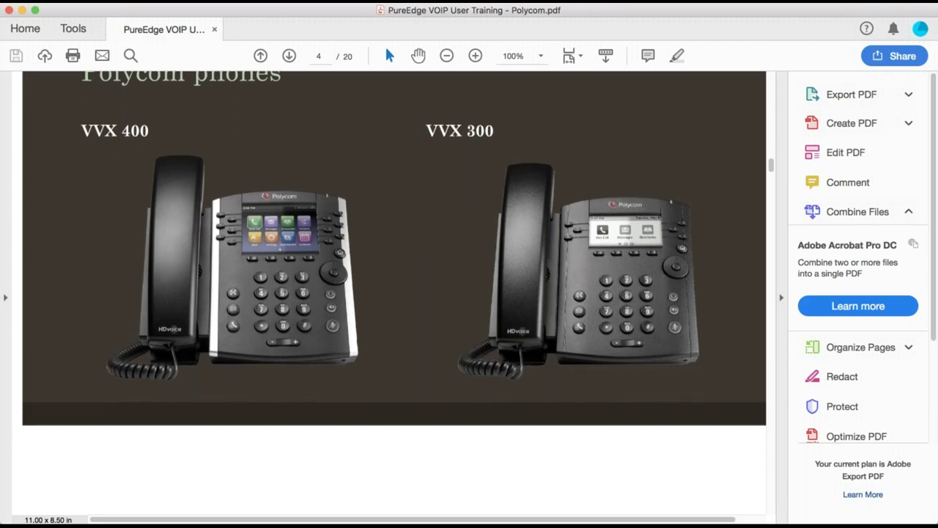
Step: Review page 5's labelled key diagram, from Line Keys to Mute, then return to page 4
left_click(291, 57)
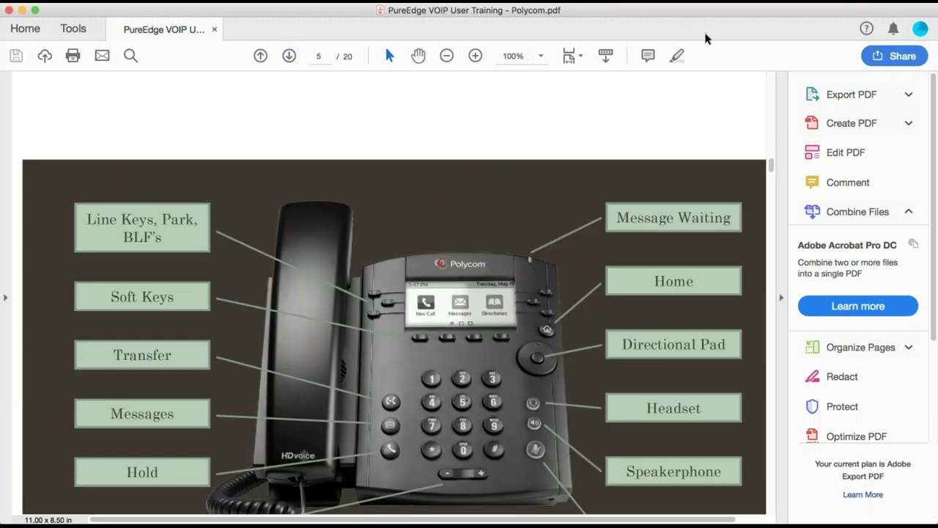
left_click_drag(770, 165, 770, 178)
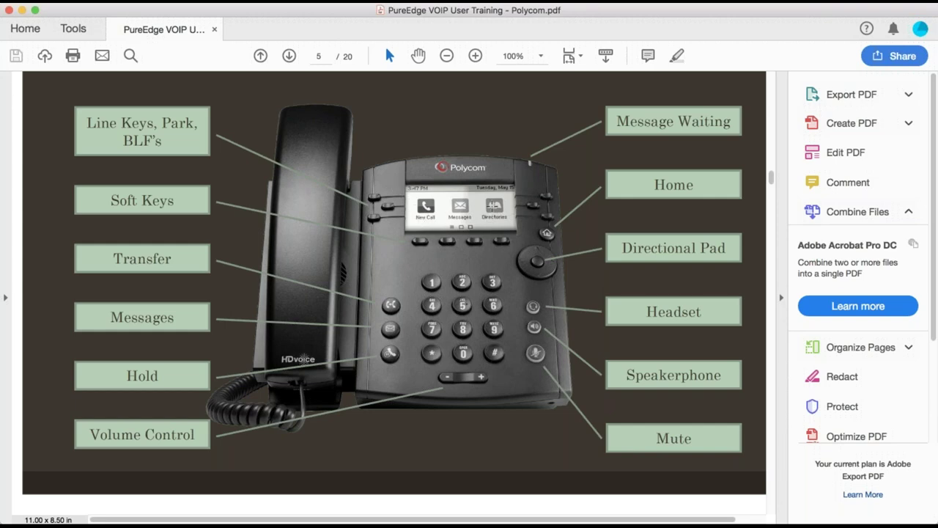
scroll(341, 135, "down", 1)
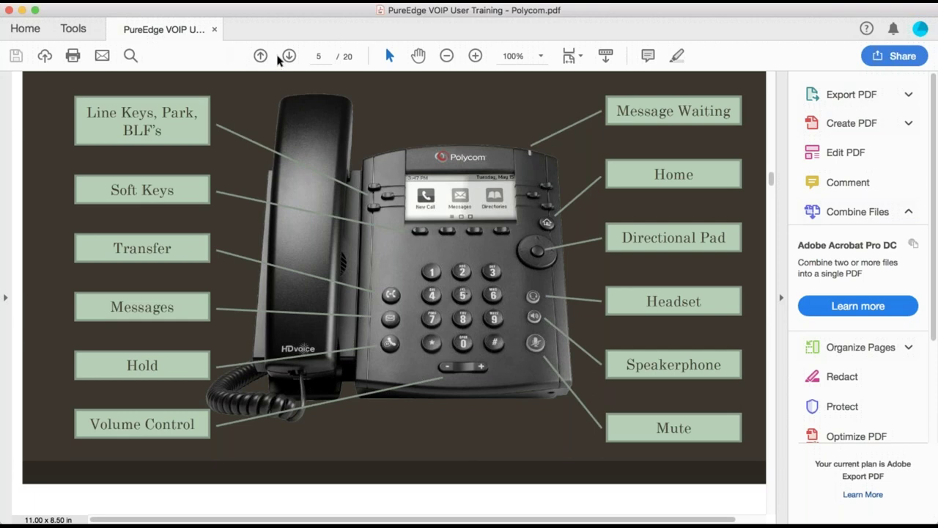
left_click(261, 57)
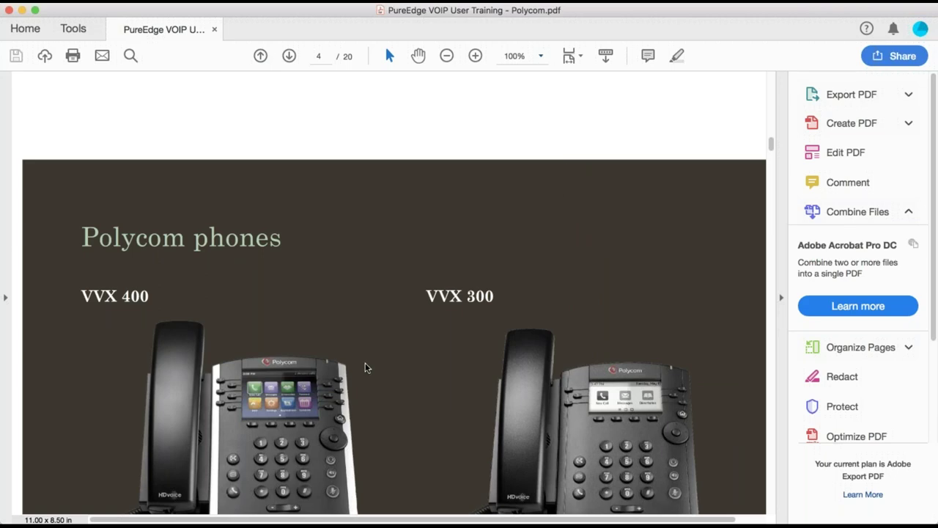
Step: Zoom page 4 to 150% and scroll down to the VVX 400 phone image
key("super+equal")
key("super+equal")
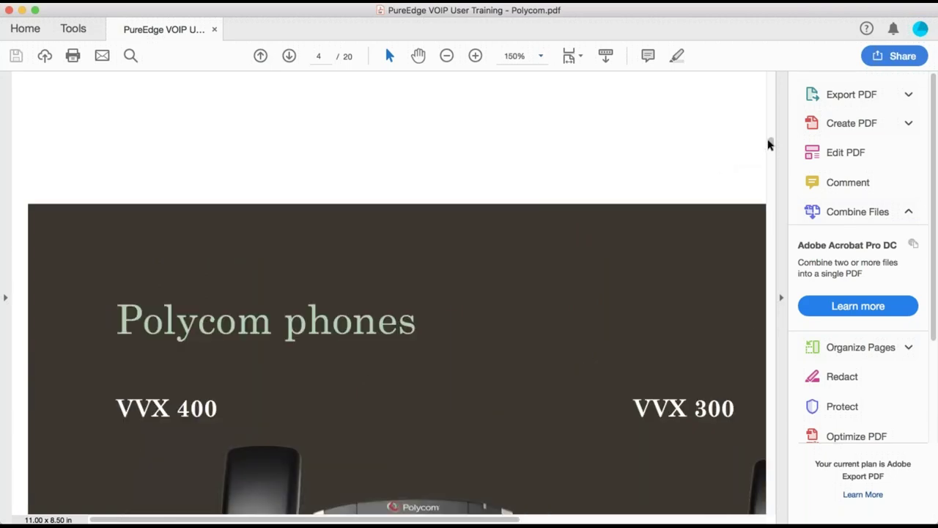
mouse_move(770, 145)
left_mouse_down()
mouse_move(770, 168)
mouse_move(769, 159)
left_mouse_up()
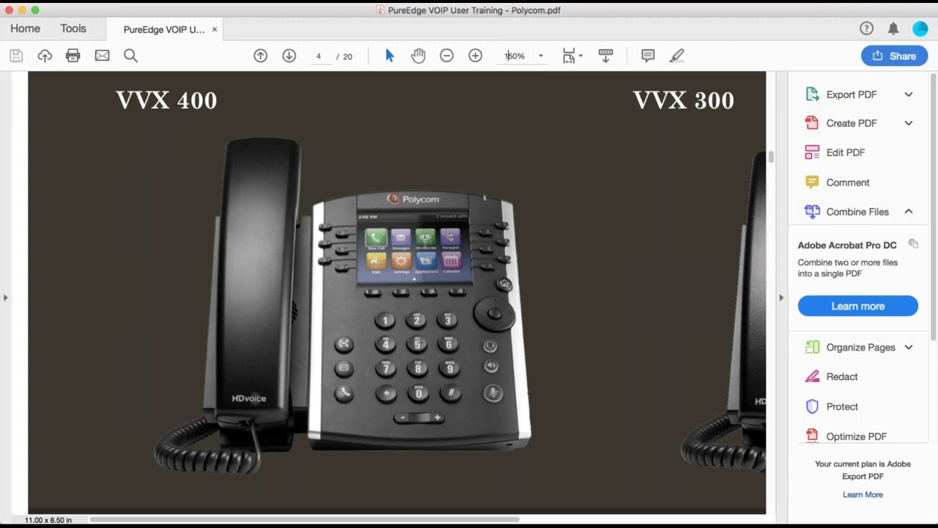
scroll(425, 236, "down", 1)
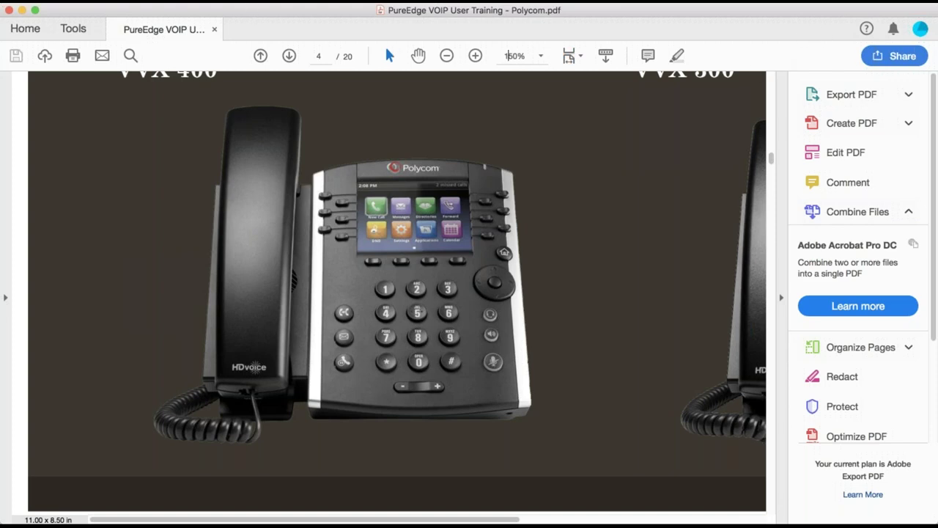
Step: Leave the Polycom training PDF in Acrobat and bring up the PureEdge portal's Voicemail page
left_click(921, 29)
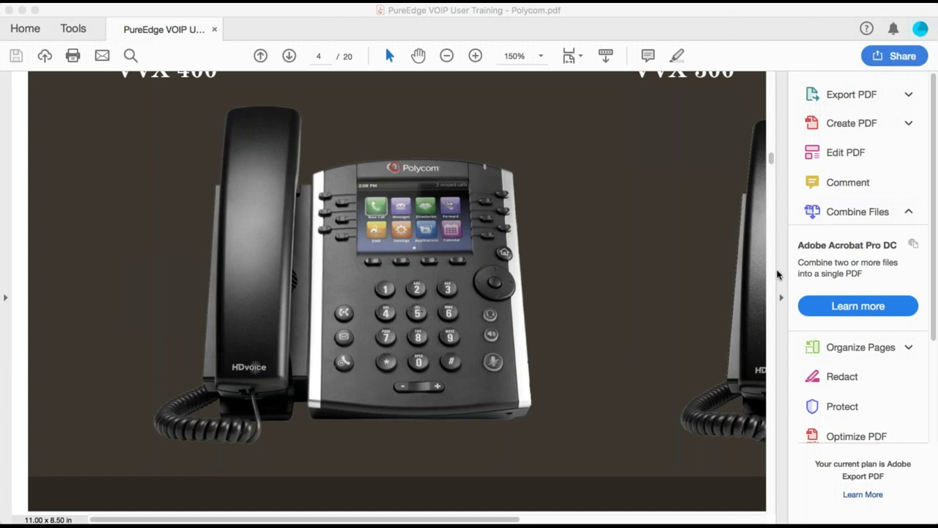
key("super+Tab")
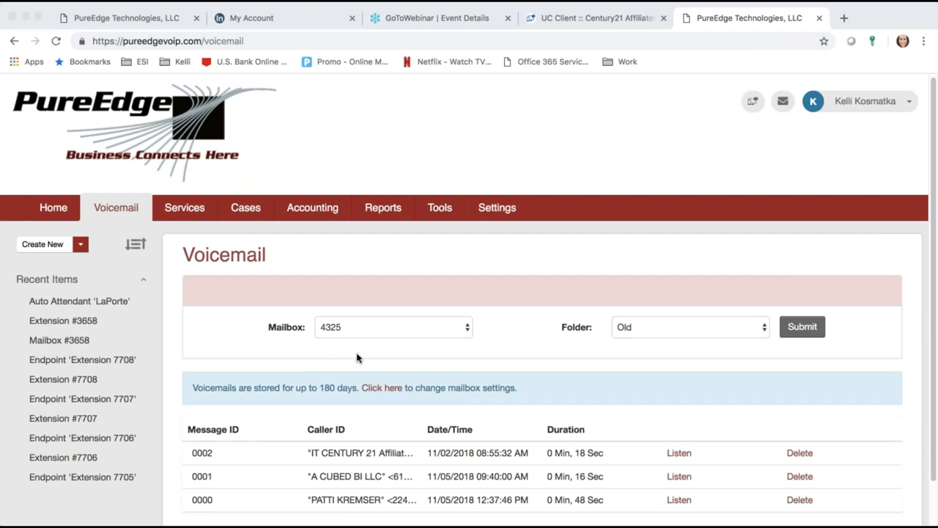
left_click(668, 336)
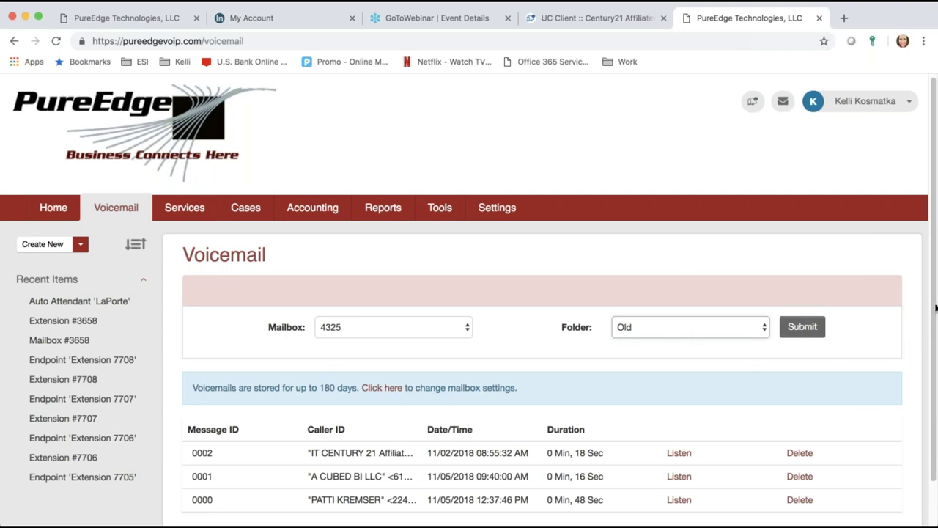
left_click_drag(935, 311, 936, 364)
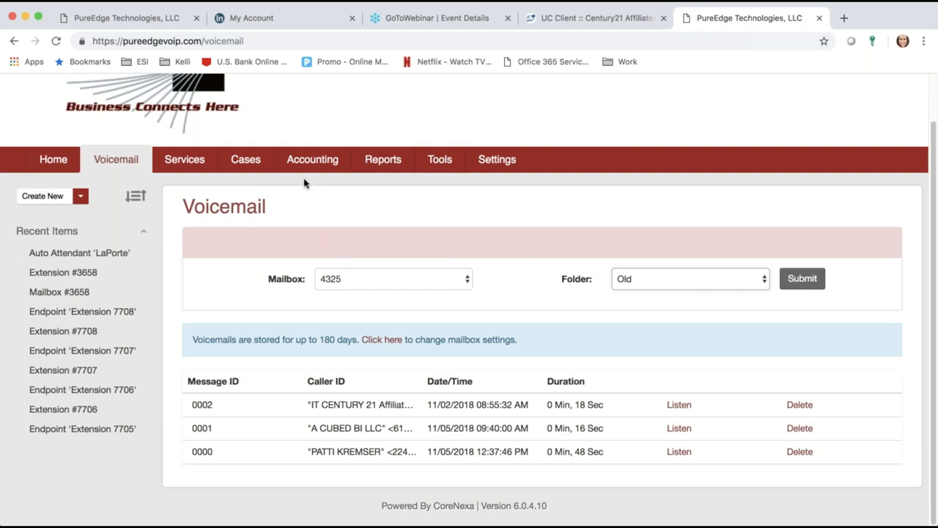
Step: Go from Voicemail to the Services area and load the Cloud extensions list
left_click(165, 159)
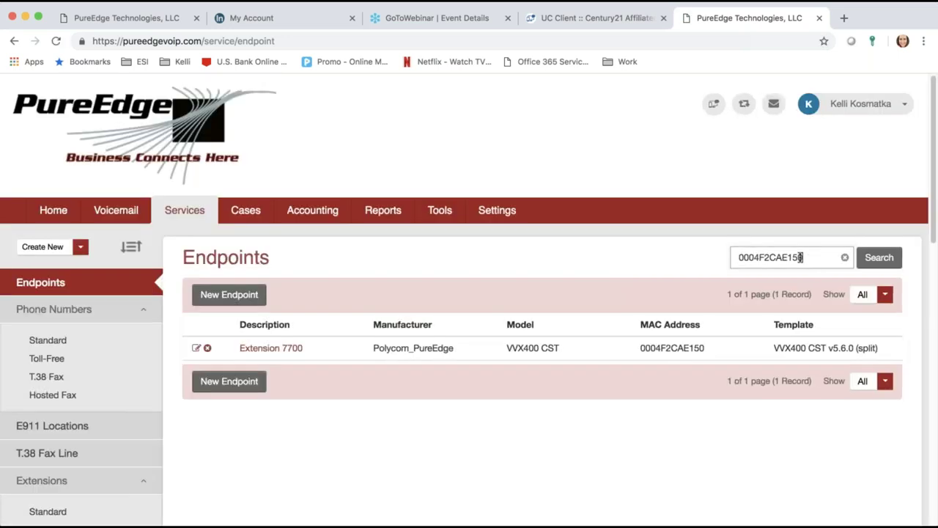
left_click_drag(805, 257, 683, 249)
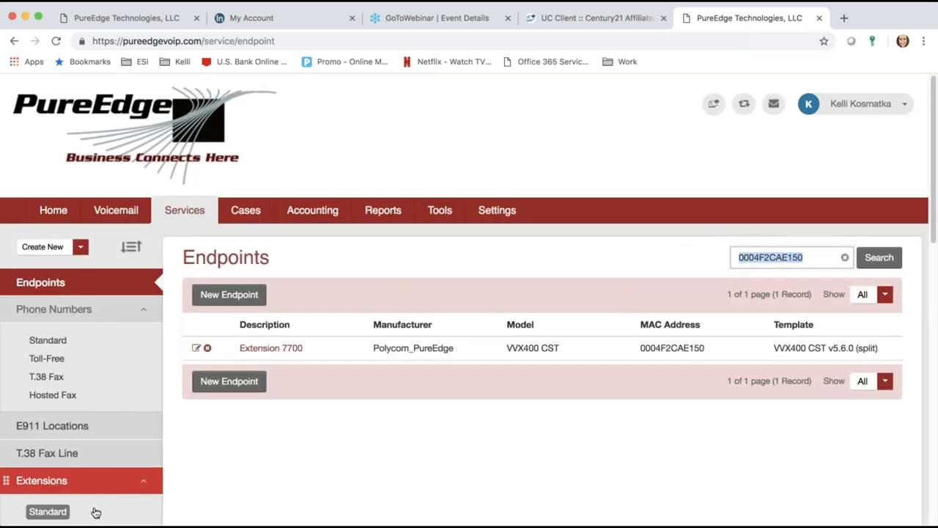
scroll(409, 469, "down", 1)
left_click_drag(932, 235, 932, 305)
left_click(41, 345)
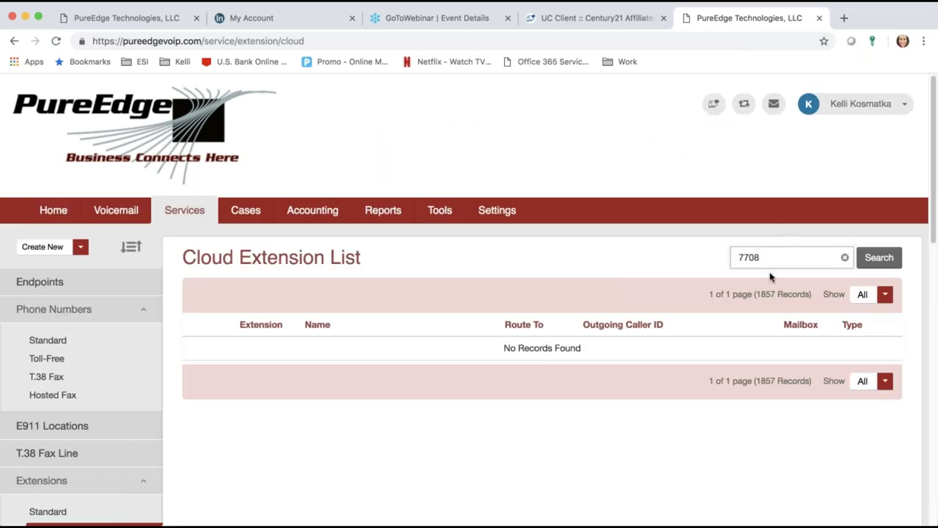
Step: Search cloud extensions for 3747 instead of 7708 and open Agent 3747's extension
double_click(770, 258)
type("2")
type("7")
type("87")
key("BackSpace")
key("BackSpace")
key("BackSpace")
key("BackSpace")
type("3747")
left_click(878, 257)
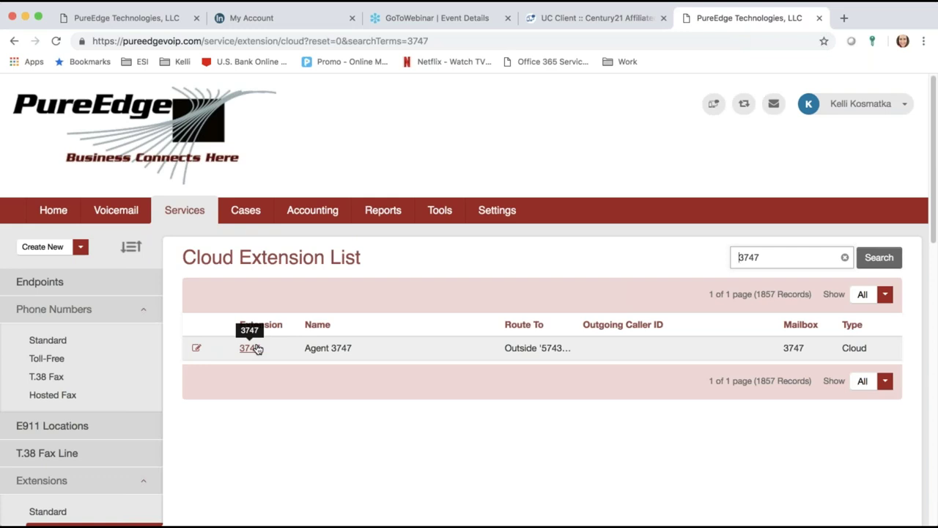
left_click(252, 348)
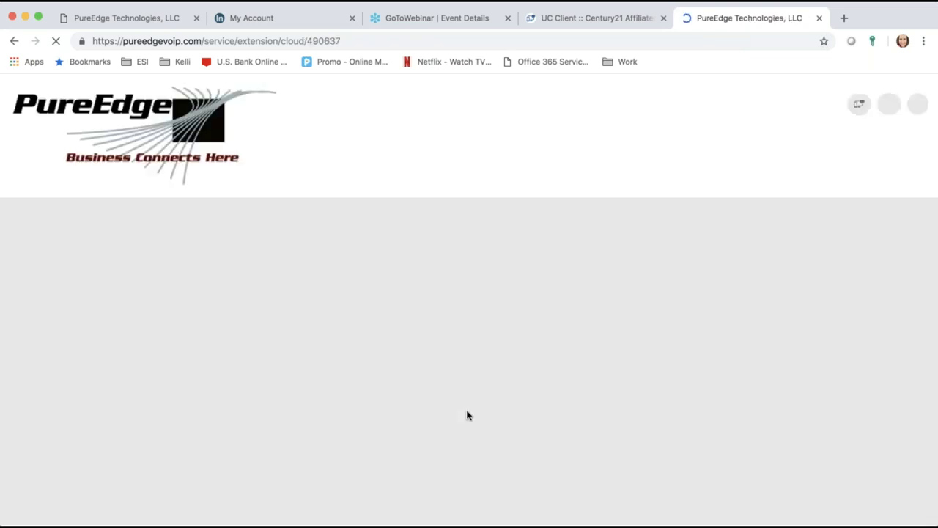
Step: Review extension 3747's routing (outside number first, then mailbox 3700) and go to Standard Mailboxes
scroll(467, 415, "down", 5)
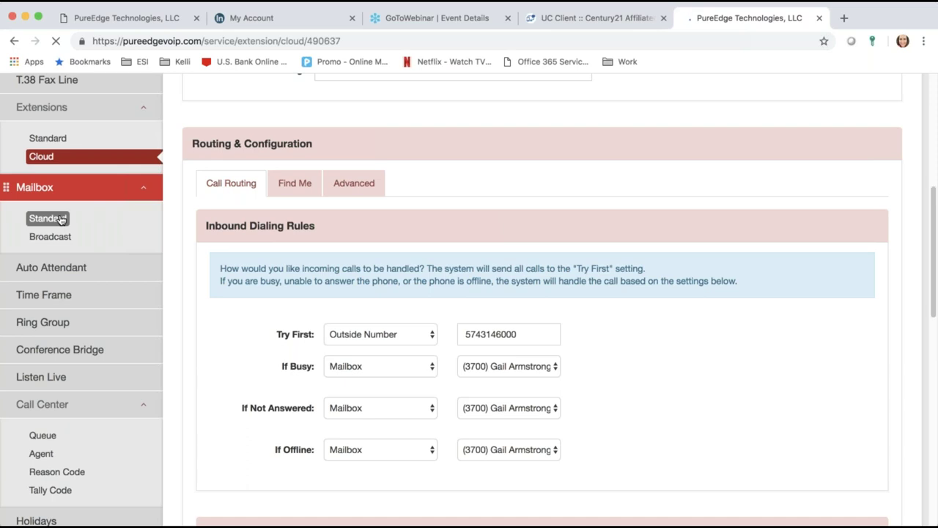
left_click(62, 219)
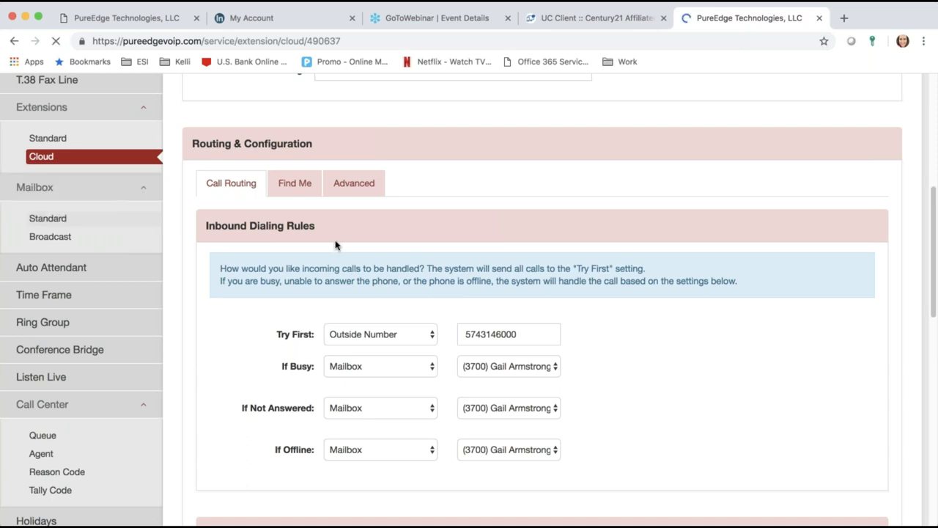
Step: Reload the Standard Mailboxes list and review its single result, mailbox 3658 for Agent 3658
left_click(39, 221)
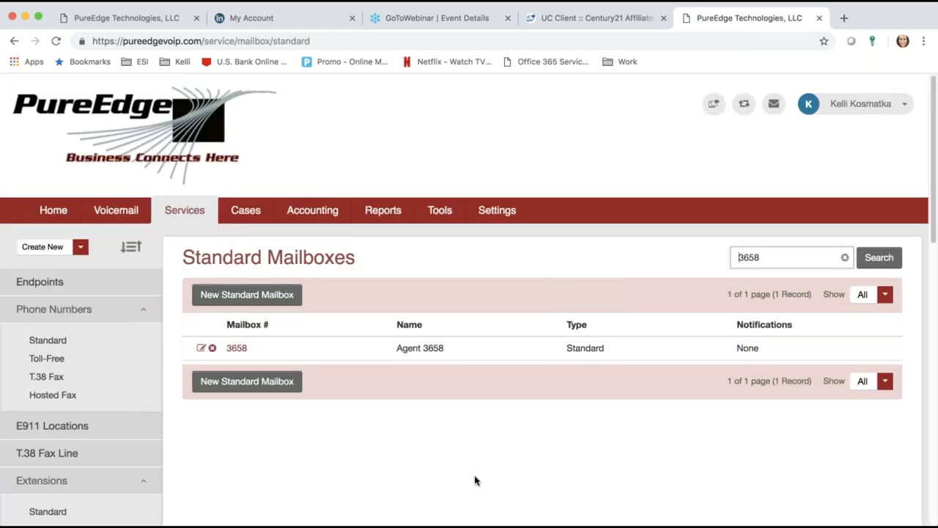
scroll(472, 478, "down", 3)
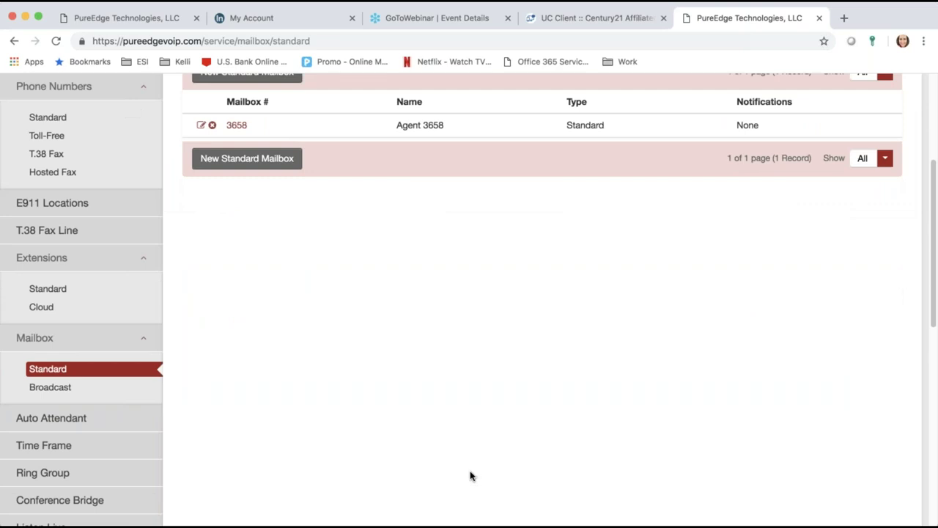
scroll(471, 475, "up", 1)
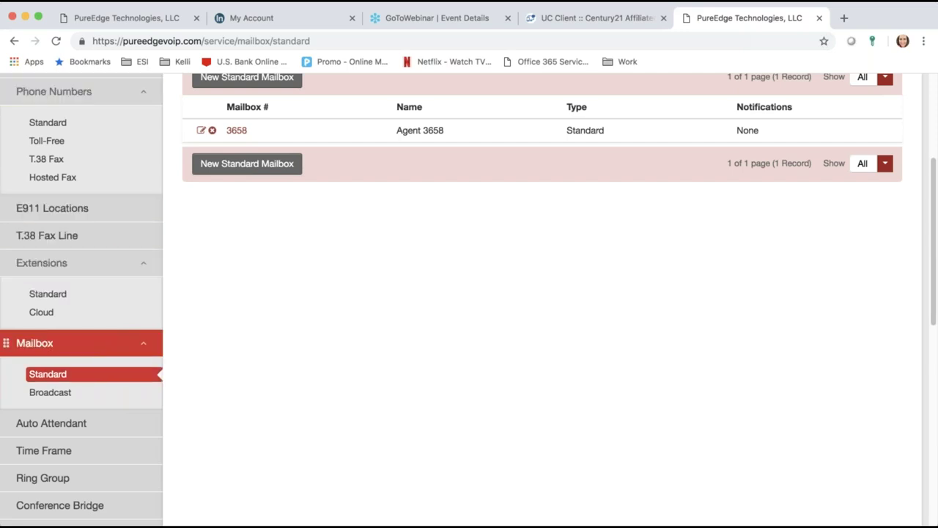
left_click(63, 375)
scroll(205, 366, "up", 3)
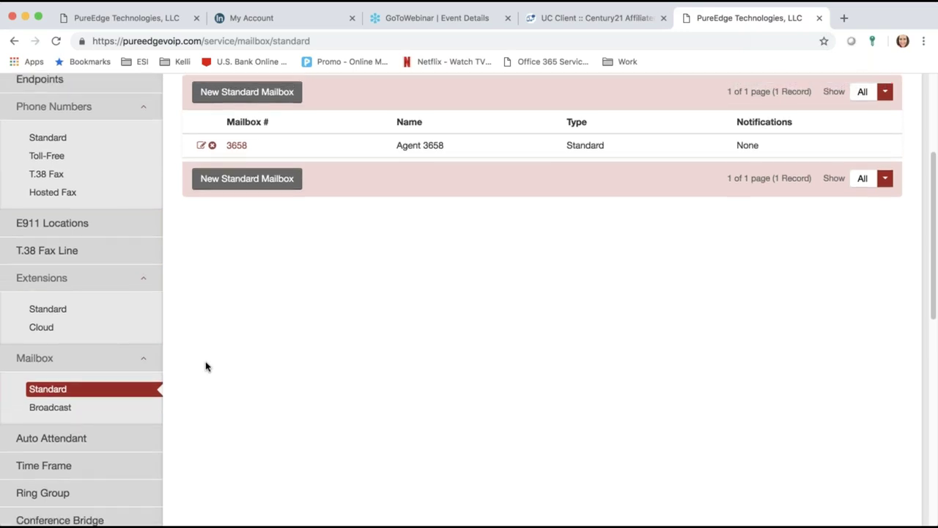
scroll(205, 361, "down", 2)
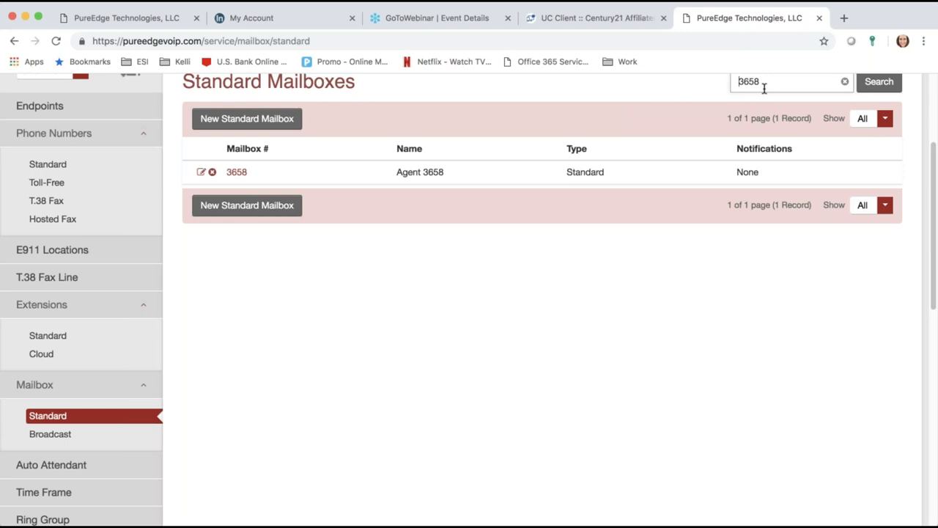
Step: Replace the mailbox search term 3658 with 3747 and submit the search
key("Return")
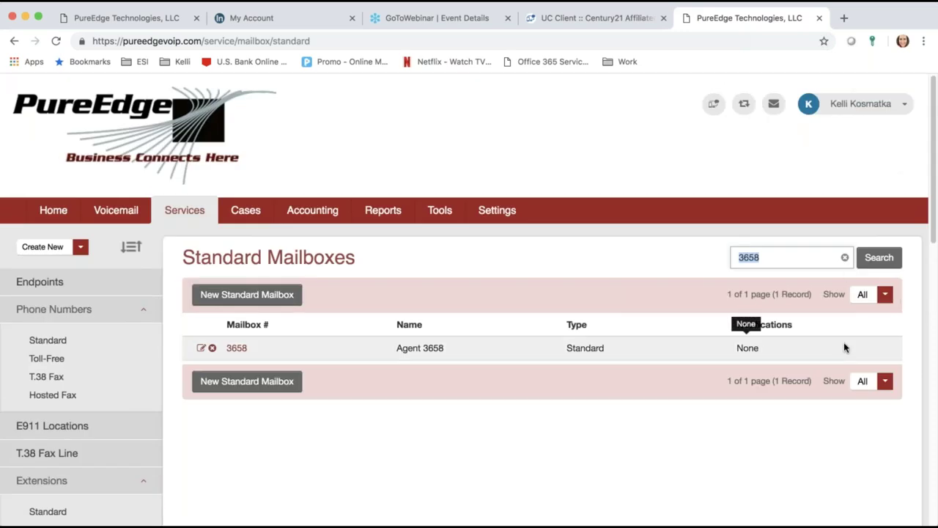
type("3747")
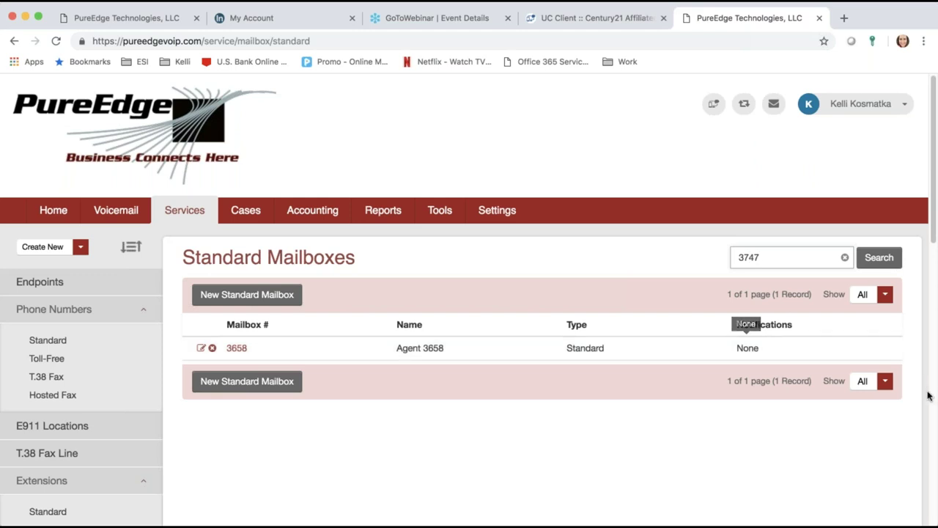
left_click(879, 260)
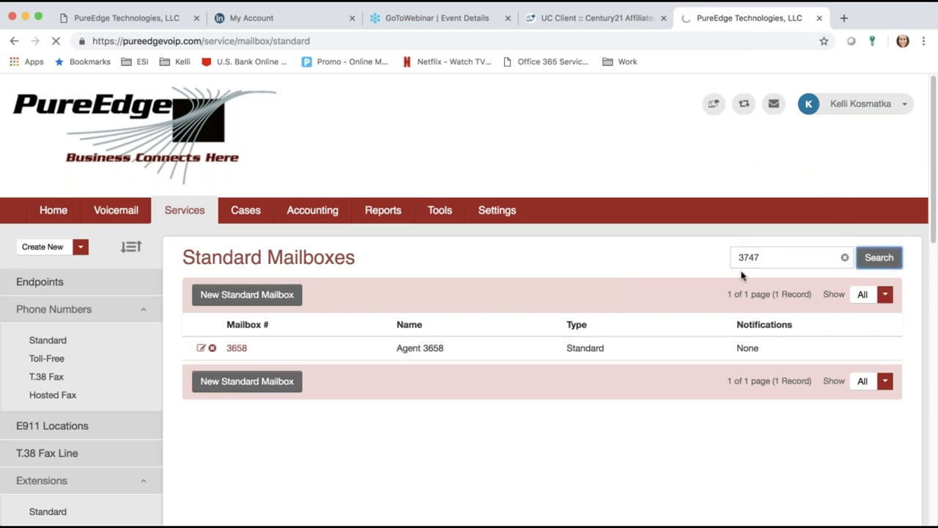